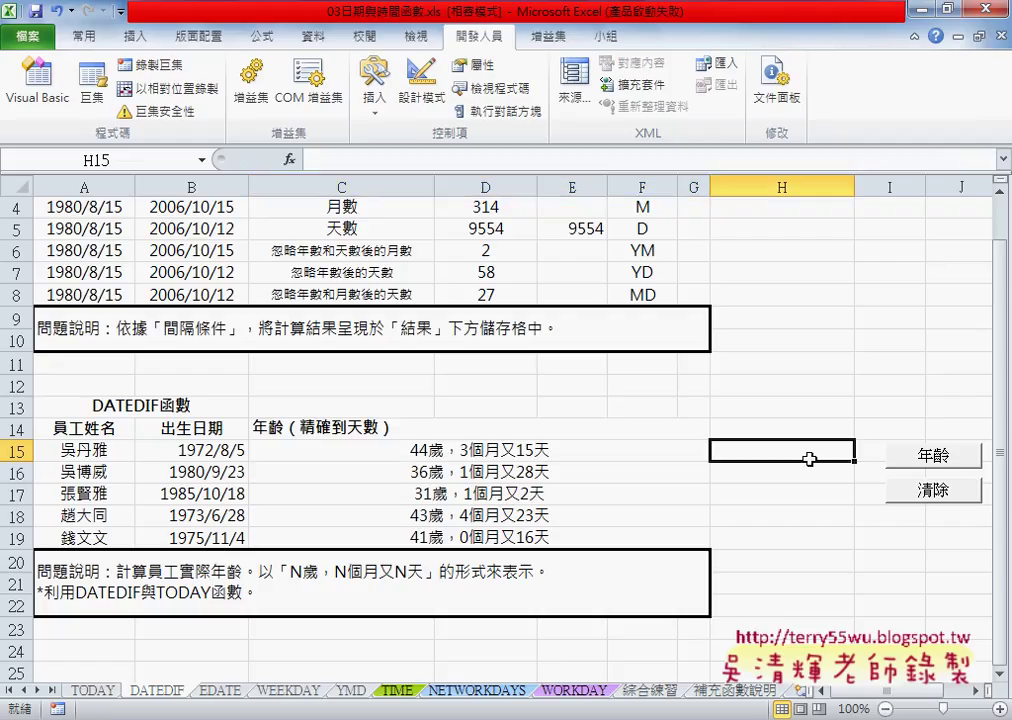
Run the 年齡 button to fill H15:H19 with ages and compare them with C15:C19.
left_click(916, 462)
left_click_drag(790, 452, 790, 538)
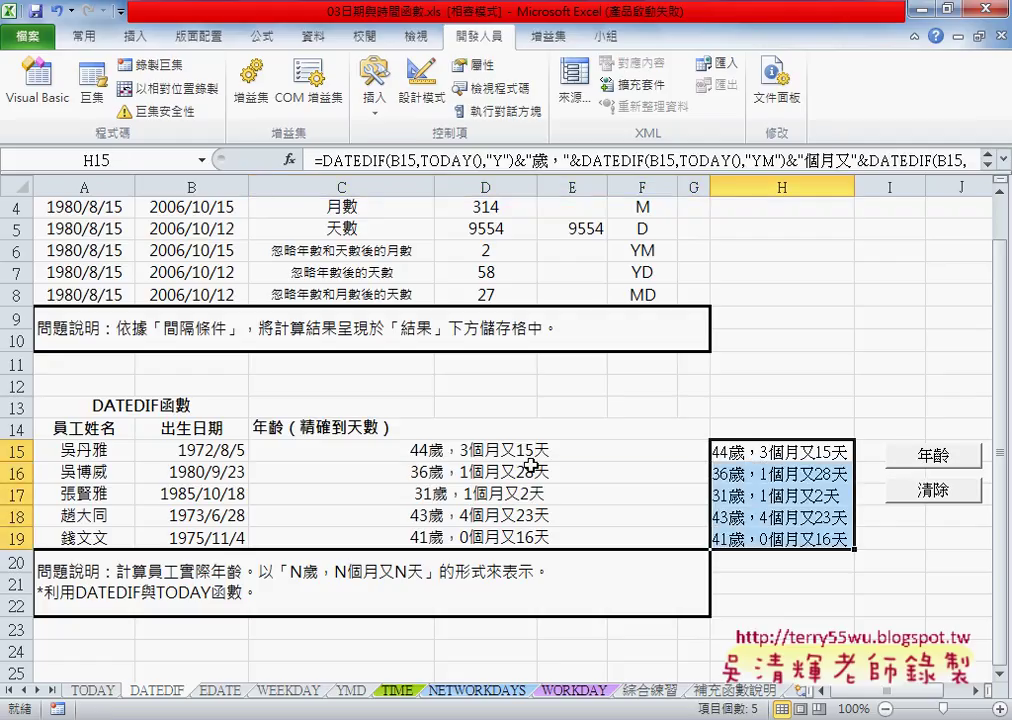
left_click_drag(531, 458, 524, 533)
left_click(485, 452)
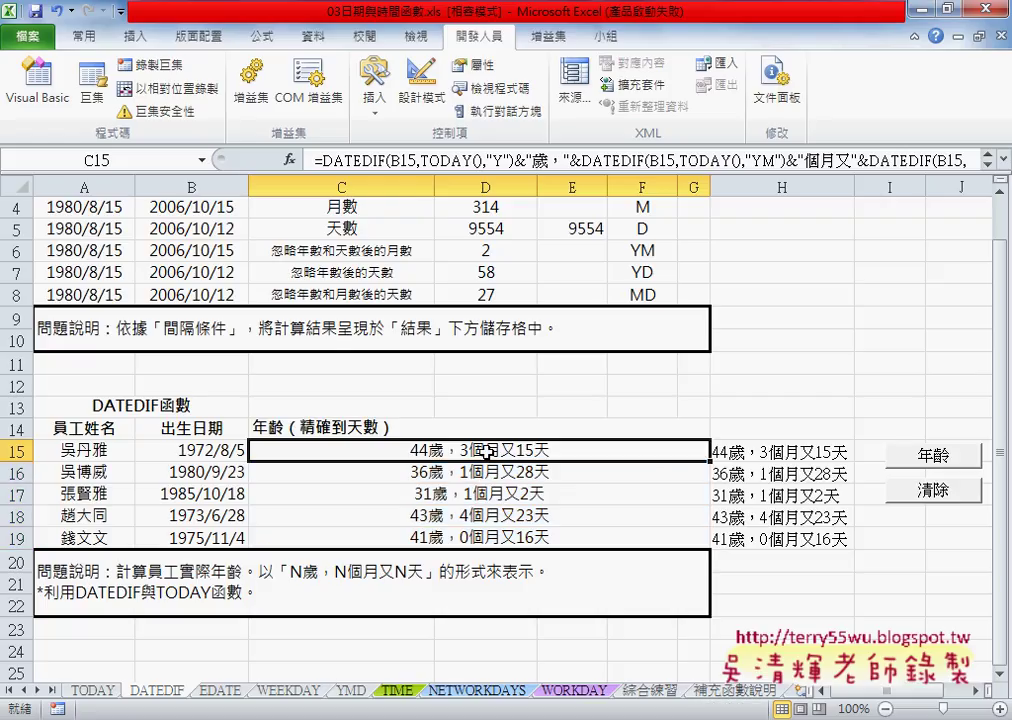
left_click_drag(758, 452, 758, 539)
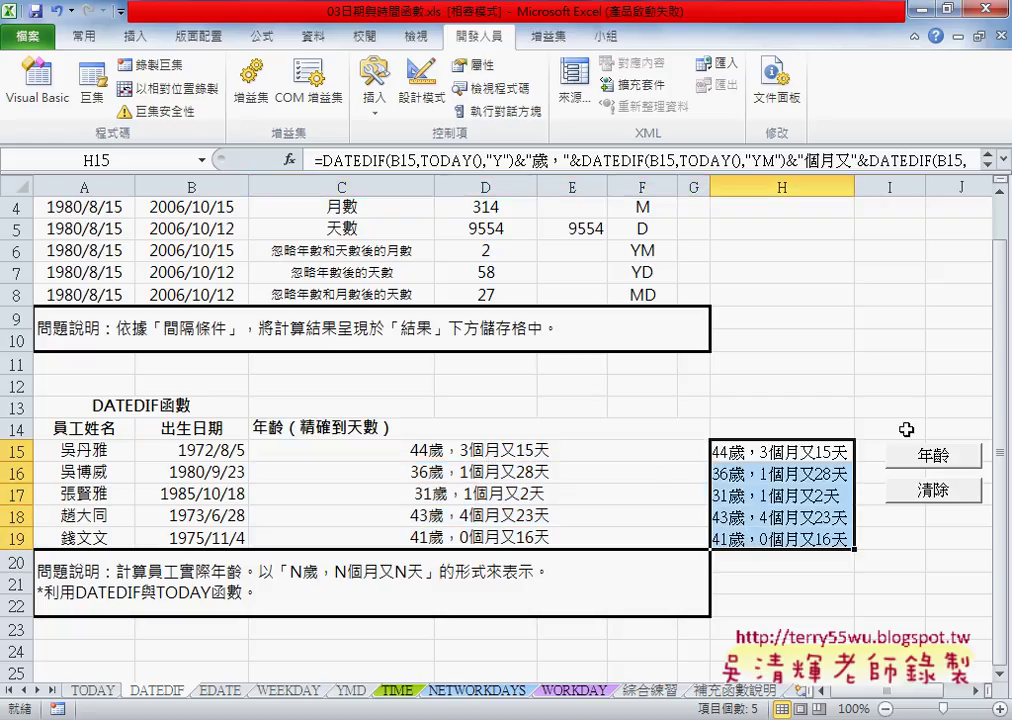
Clear H15:H19 with the 清除 button and bring up the 年齡 button's context menu.
left_click(933, 491)
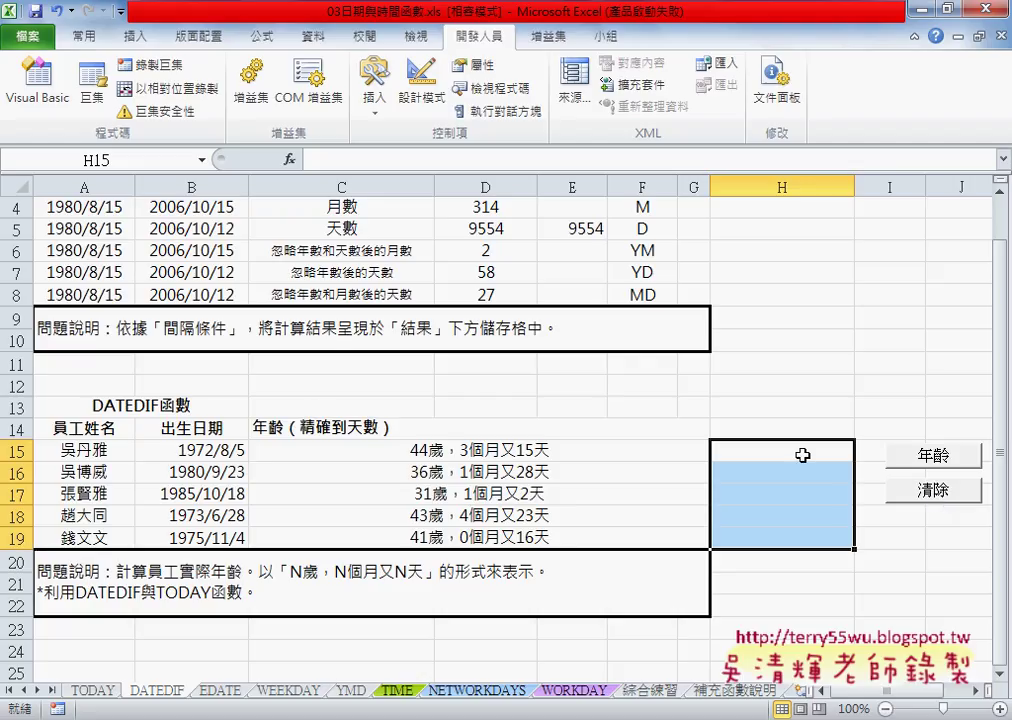
left_click(747, 456)
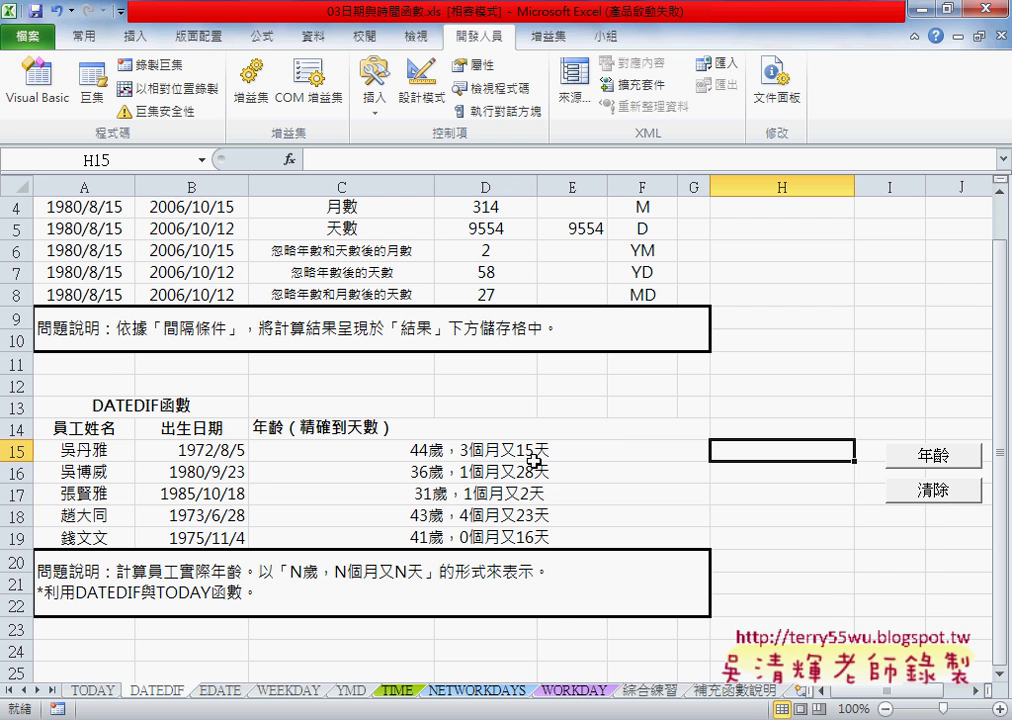
right_click(940, 456)
Open the 年齡 macro's code from Assign Macro and look over the 年齡清除 sub.
left_click(866, 616)
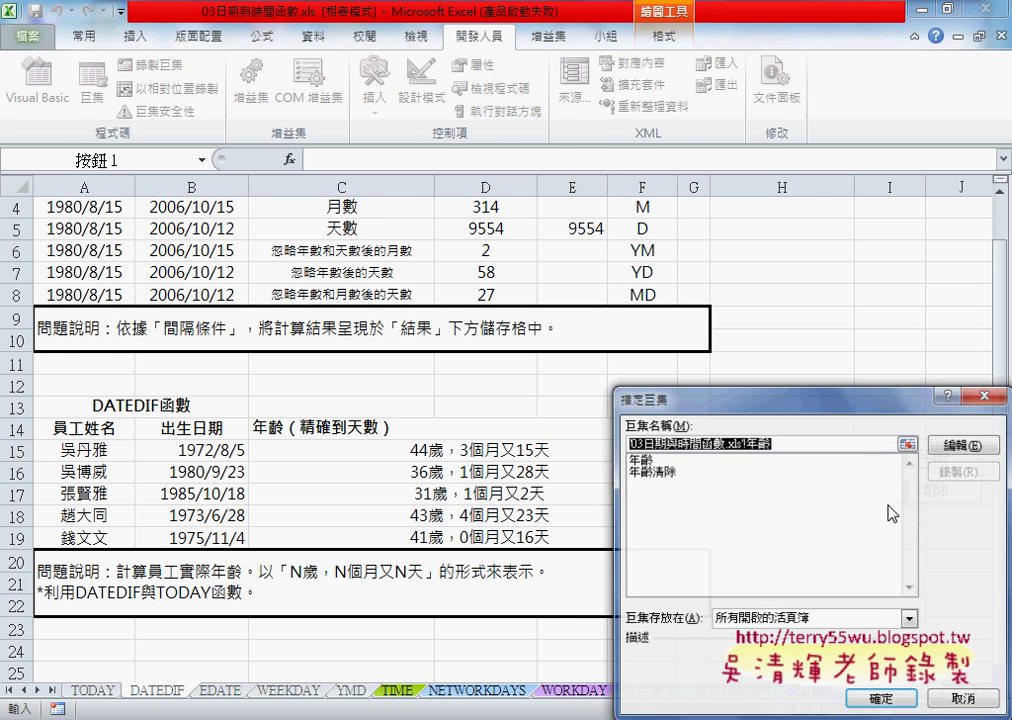
left_click(975, 445)
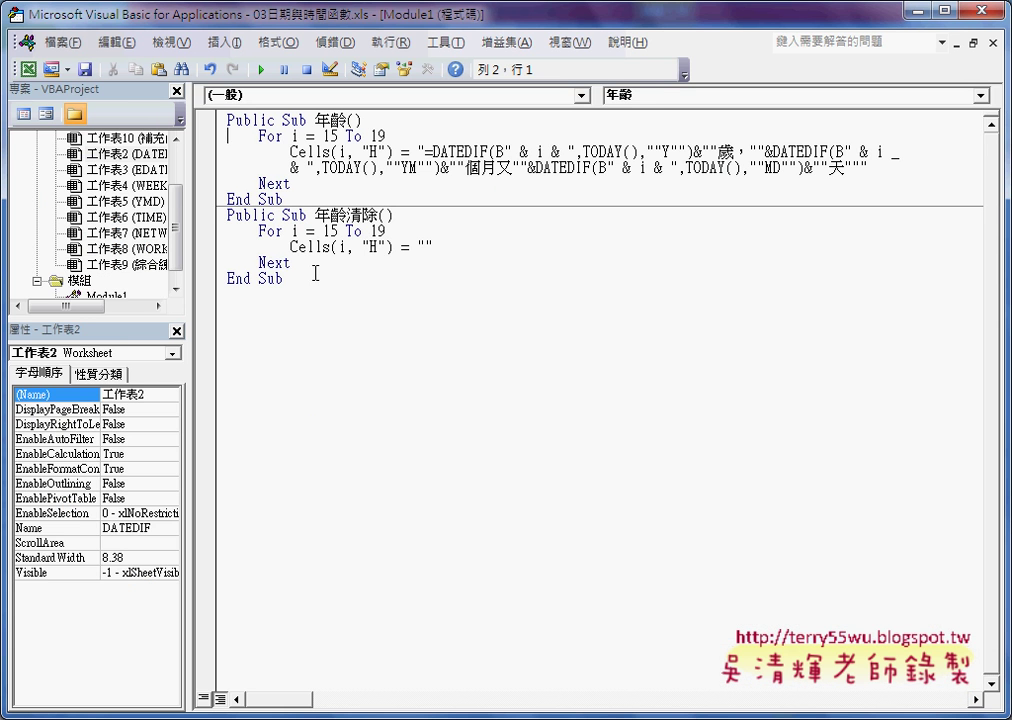
left_click_drag(310, 278, 222, 215)
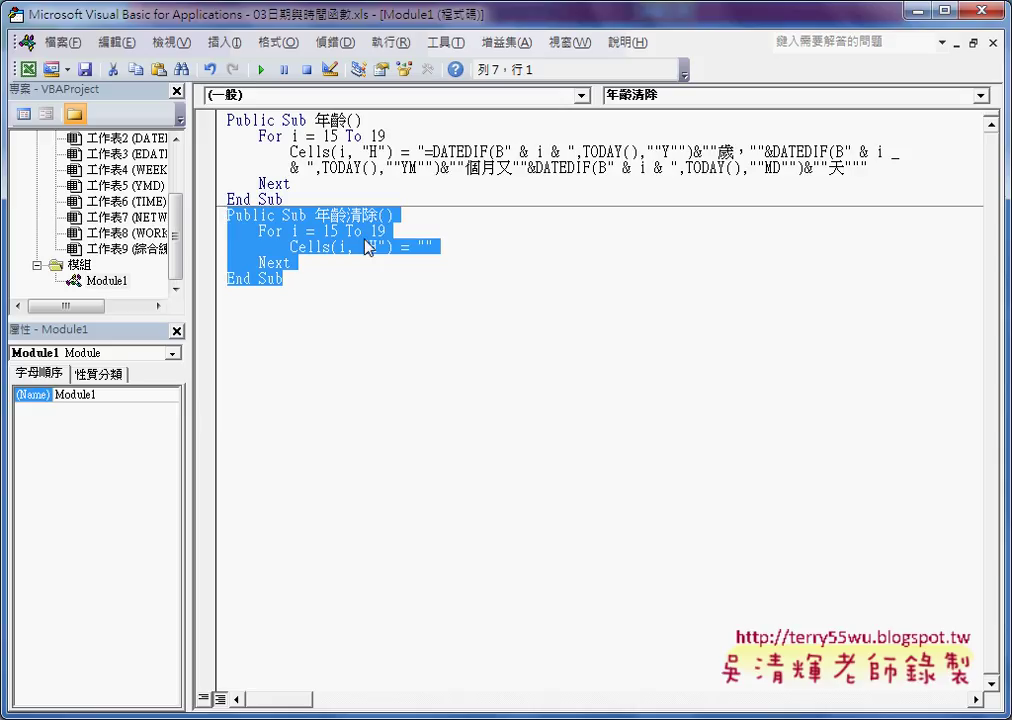
left_click(404, 256)
Delete the DATEDIF formula string from the 年齡 macro's Cells line.
left_click_drag(433, 247, 418, 247)
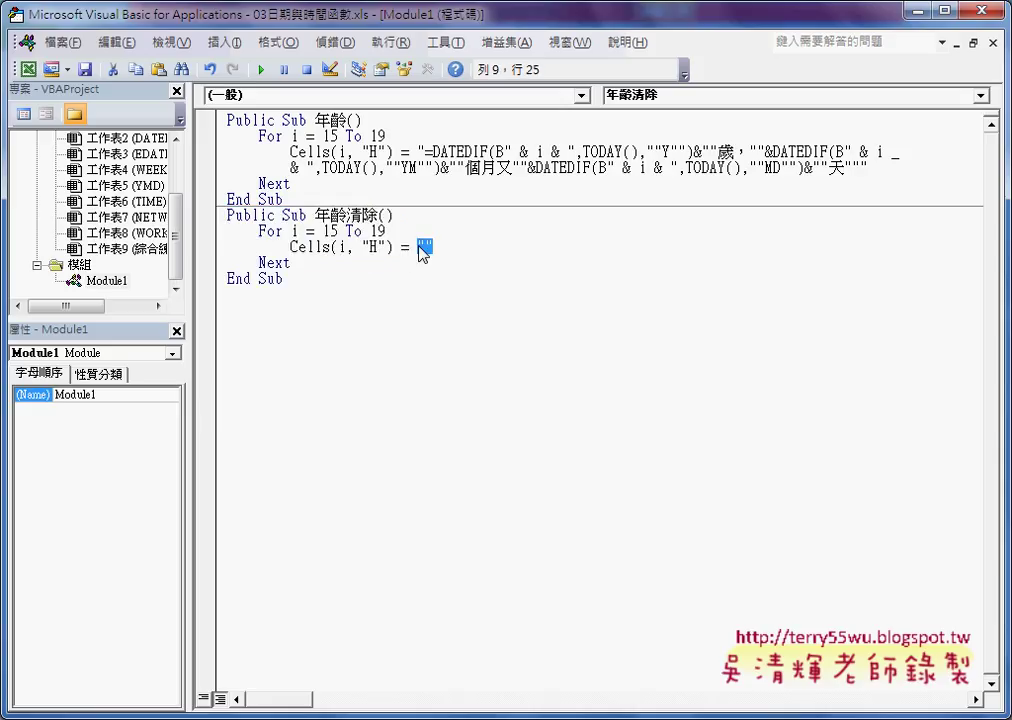
left_click_drag(283, 285, 222, 215)
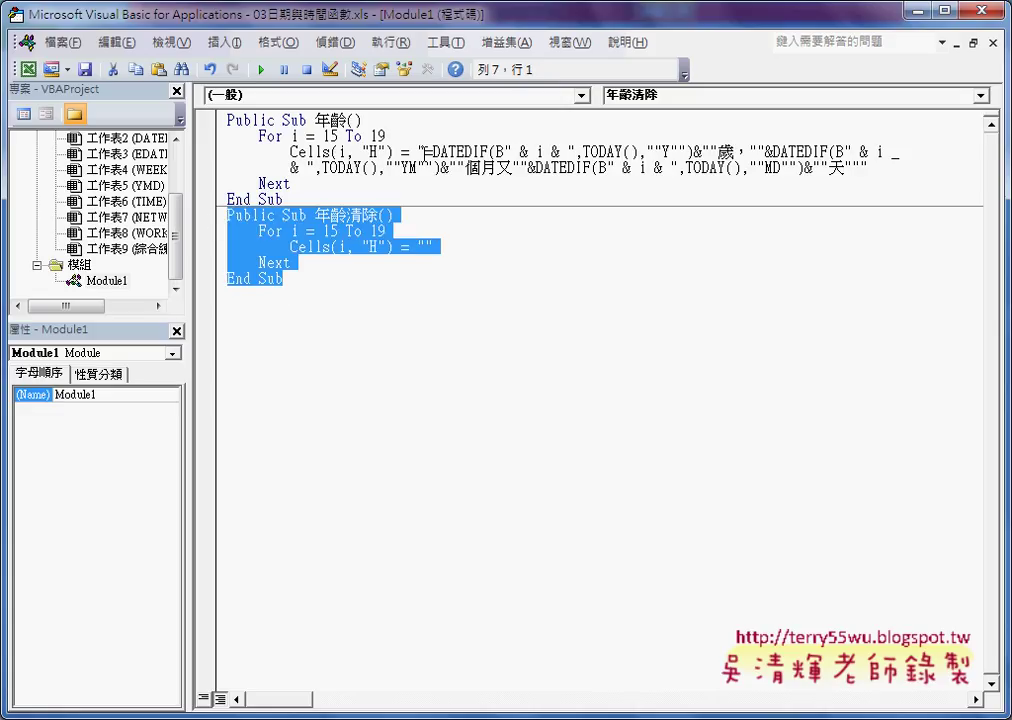
mouse_move(425, 151)
left_mouse_down()
mouse_move(483, 170)
mouse_move(862, 167)
left_mouse_up()
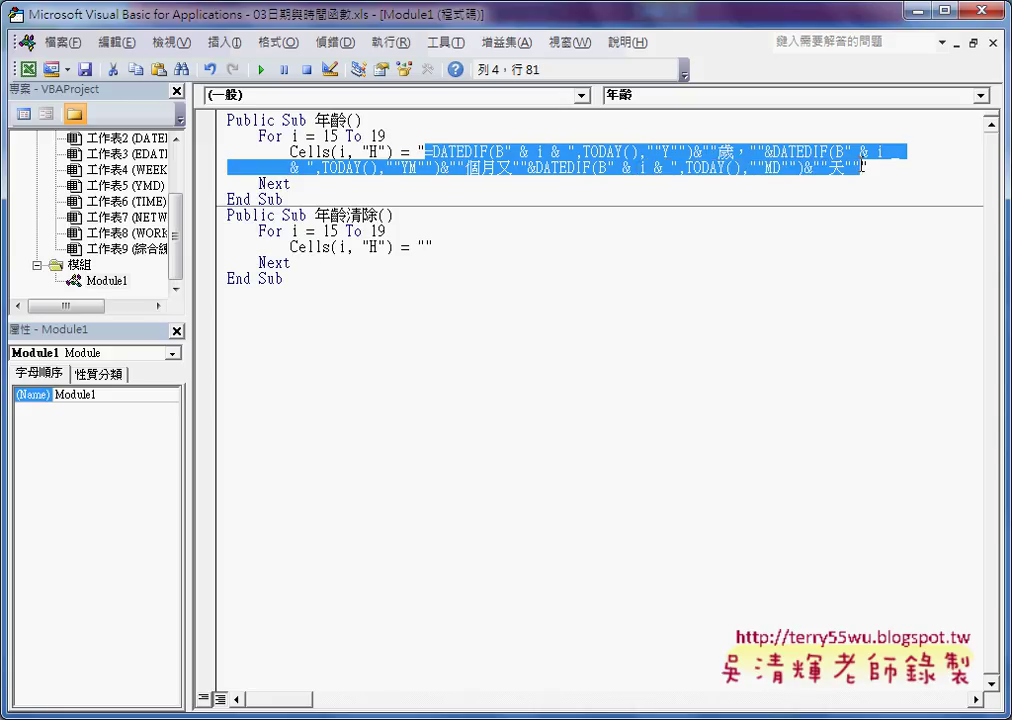
key("Delete")
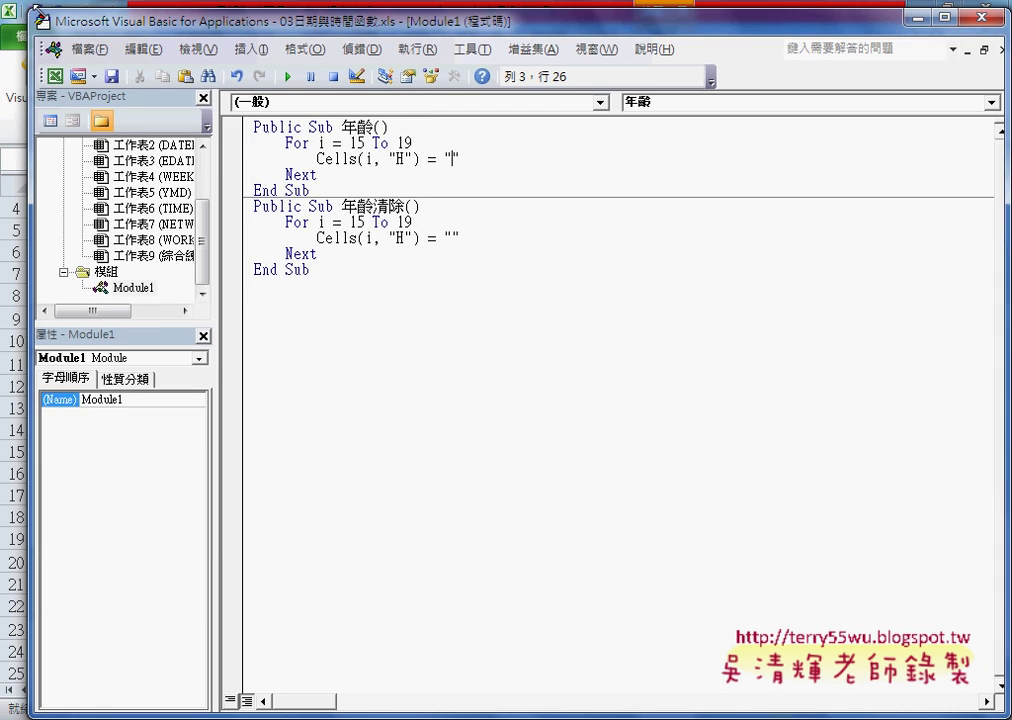
Copy C15's complete DATEDIF age formula from the expanded formula bar, then return to VBA.
left_click_drag(29, 9, 228, 24)
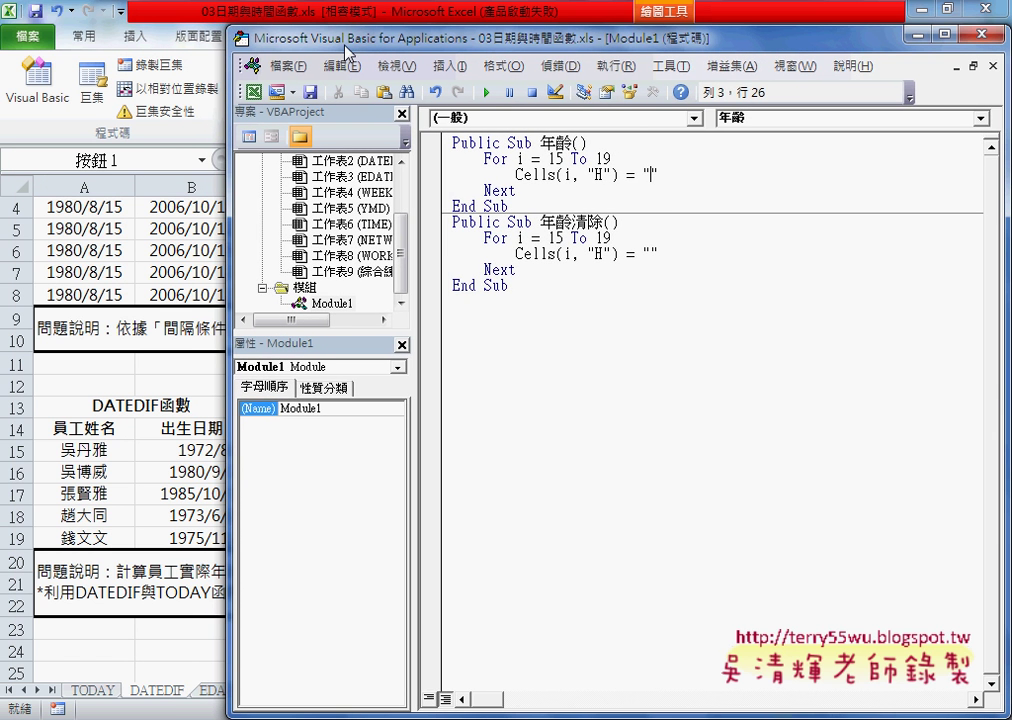
left_click(287, 449)
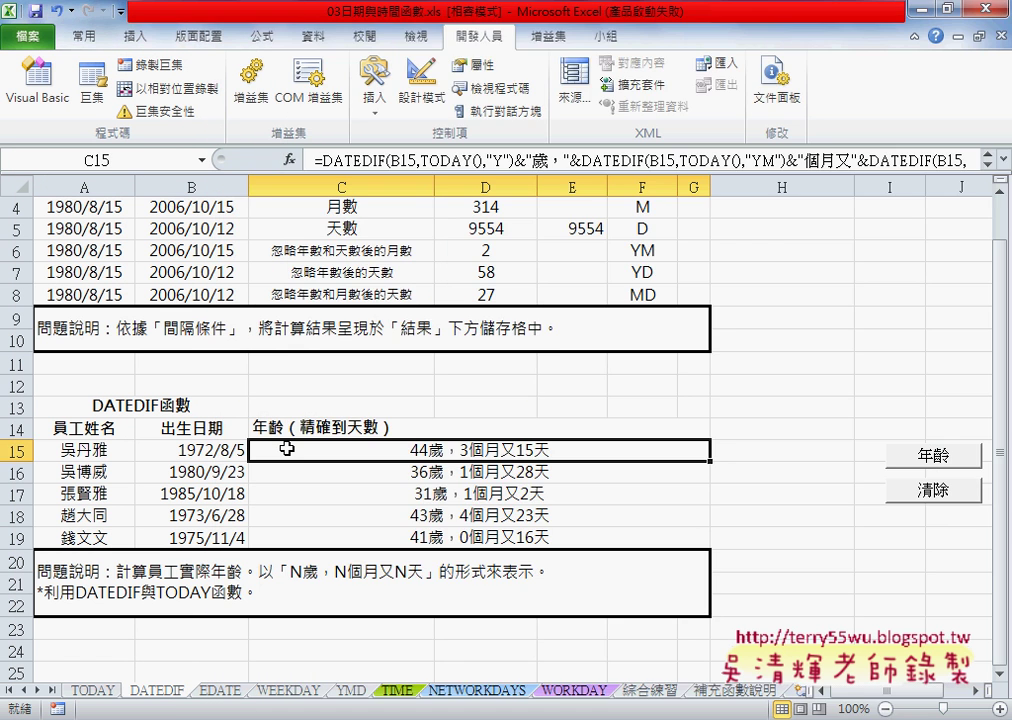
left_click(987, 159)
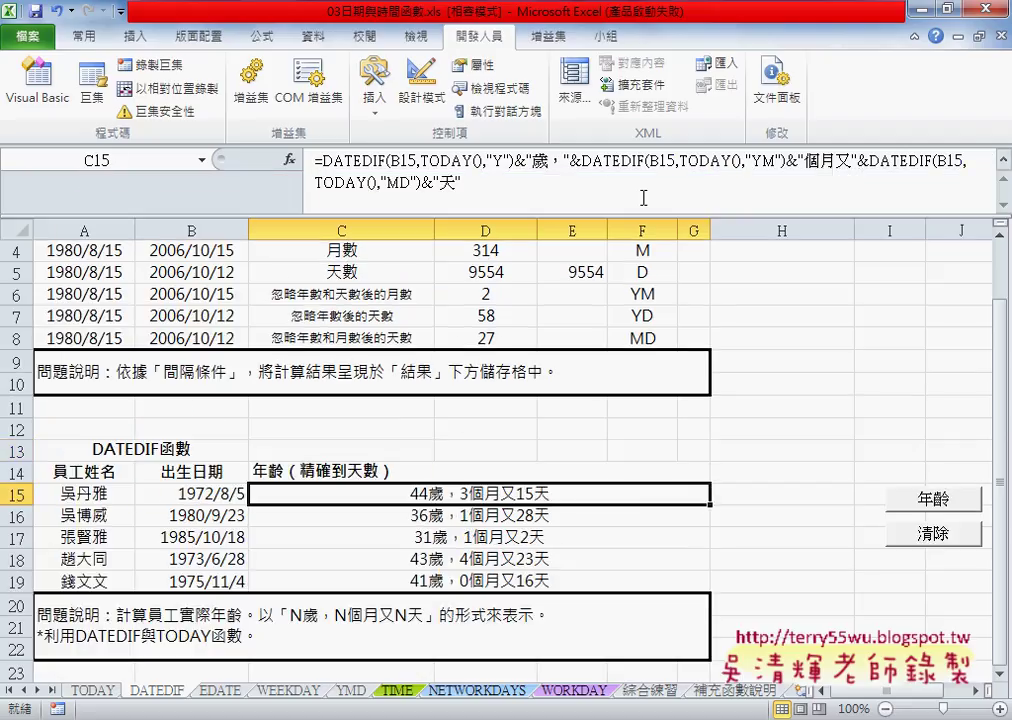
left_click_drag(643, 198, 309, 155)
key("ctrl+c")
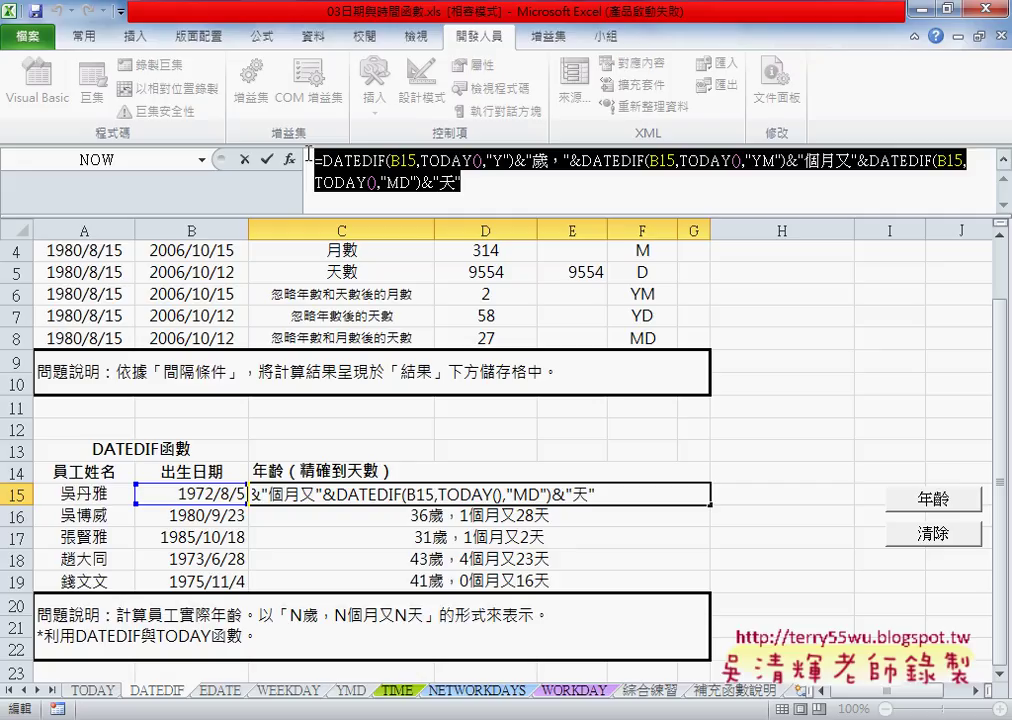
left_click(245, 159)
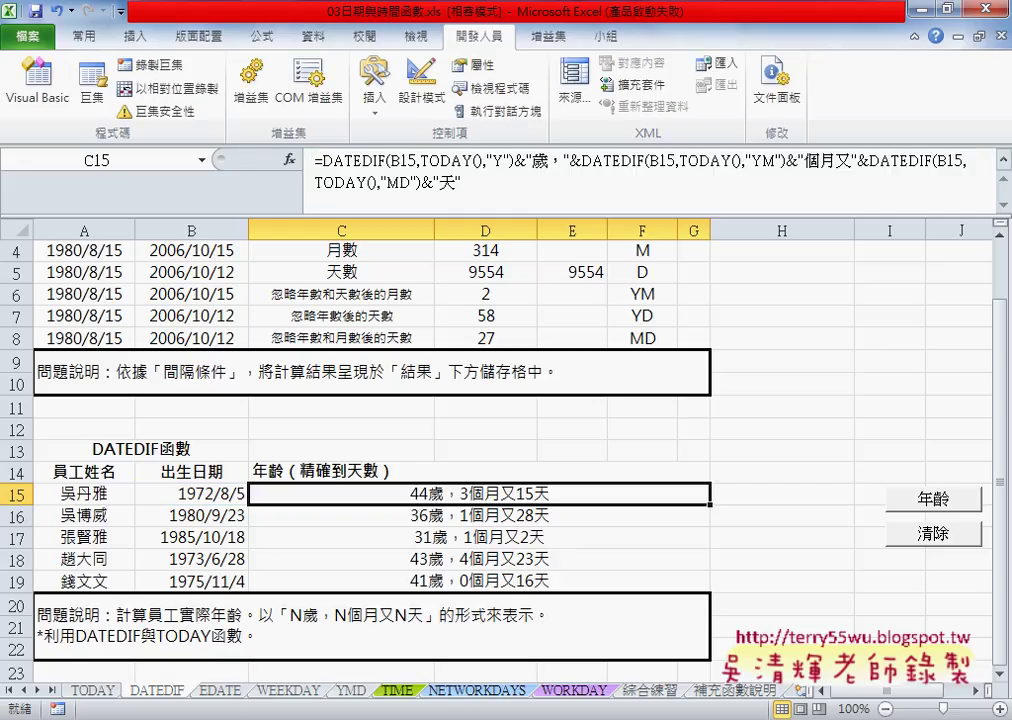
key("alt+F11")
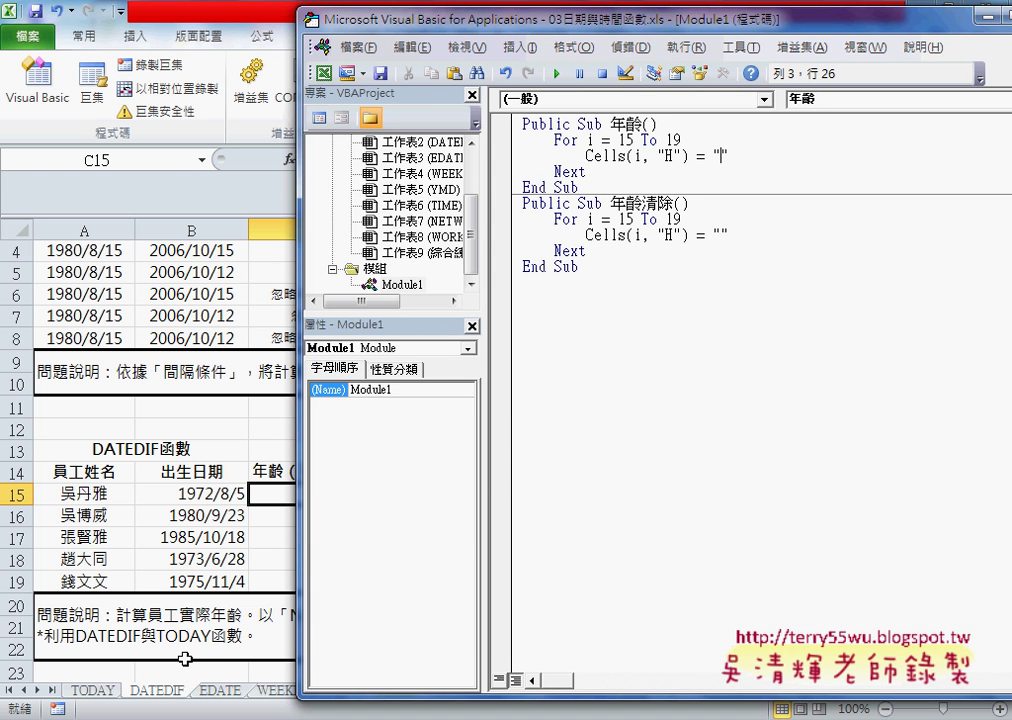
key("super")
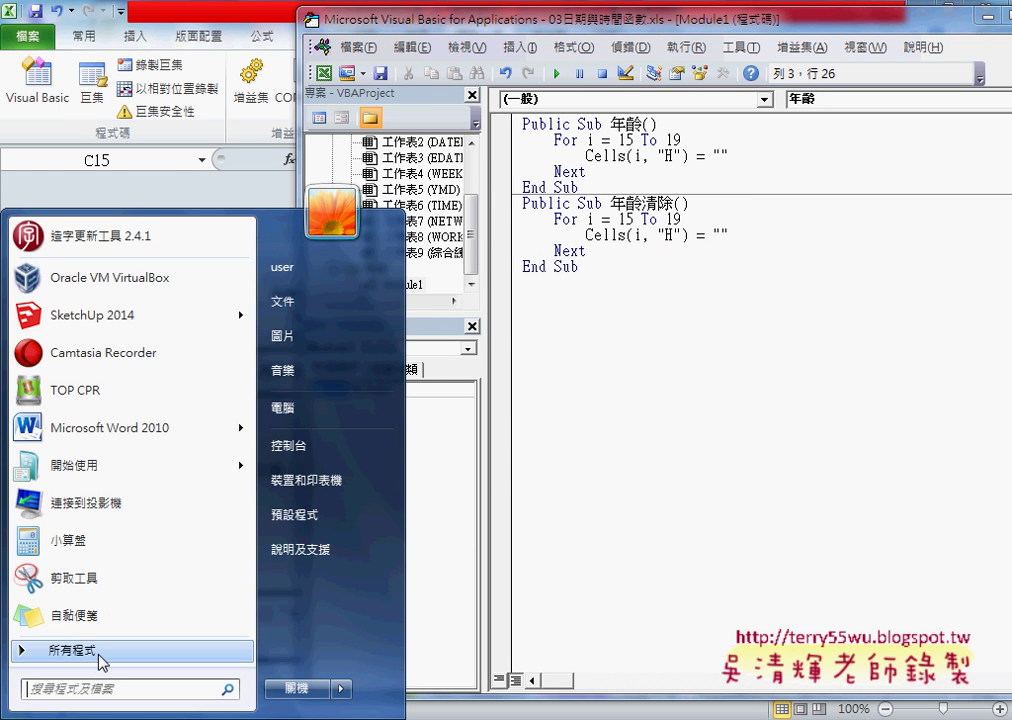
Launch Notepad from Start > Accessories and paste the copied DATEDIF formula.
left_click(102, 652)
left_click_drag(248, 384, 252, 597)
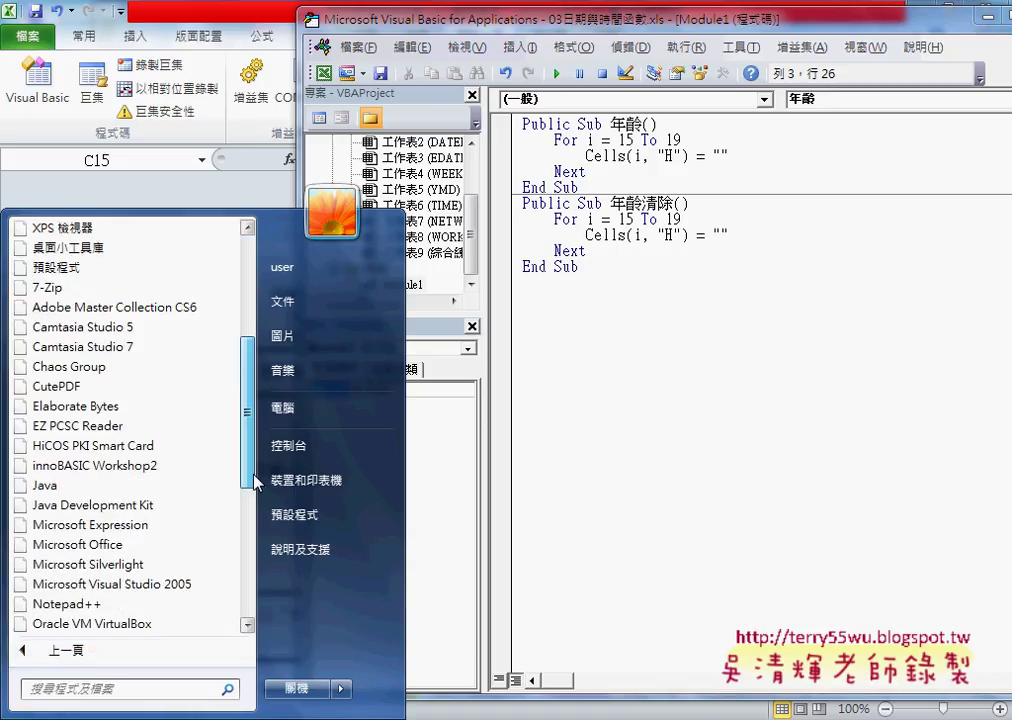
left_click(165, 525)
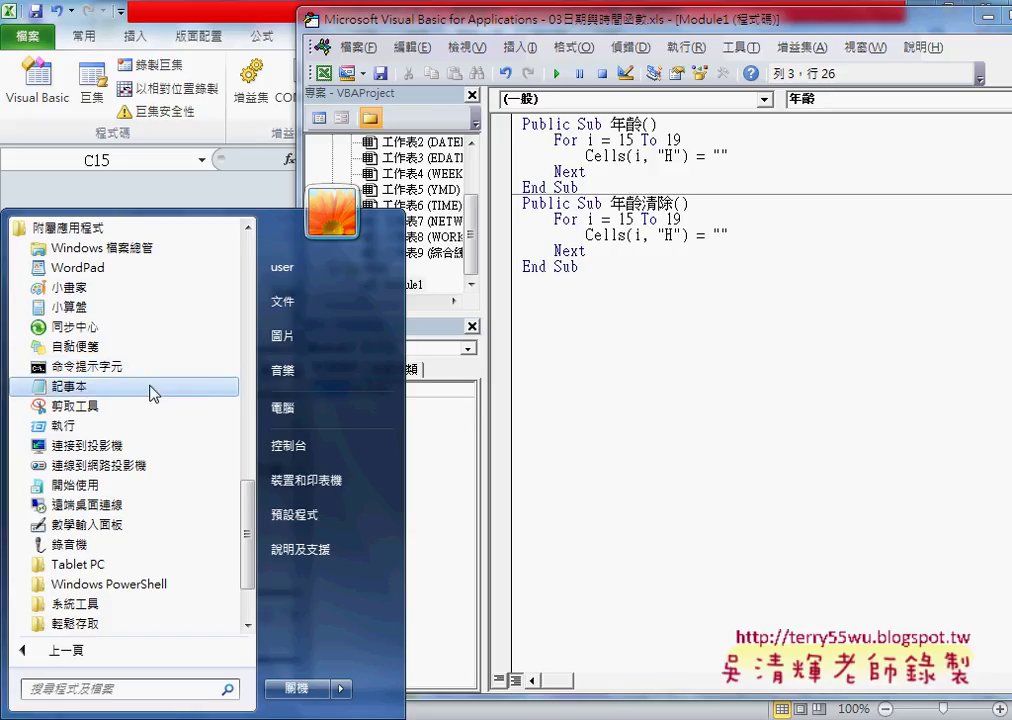
left_click(149, 388)
right_click(454, 343)
left_click(495, 427)
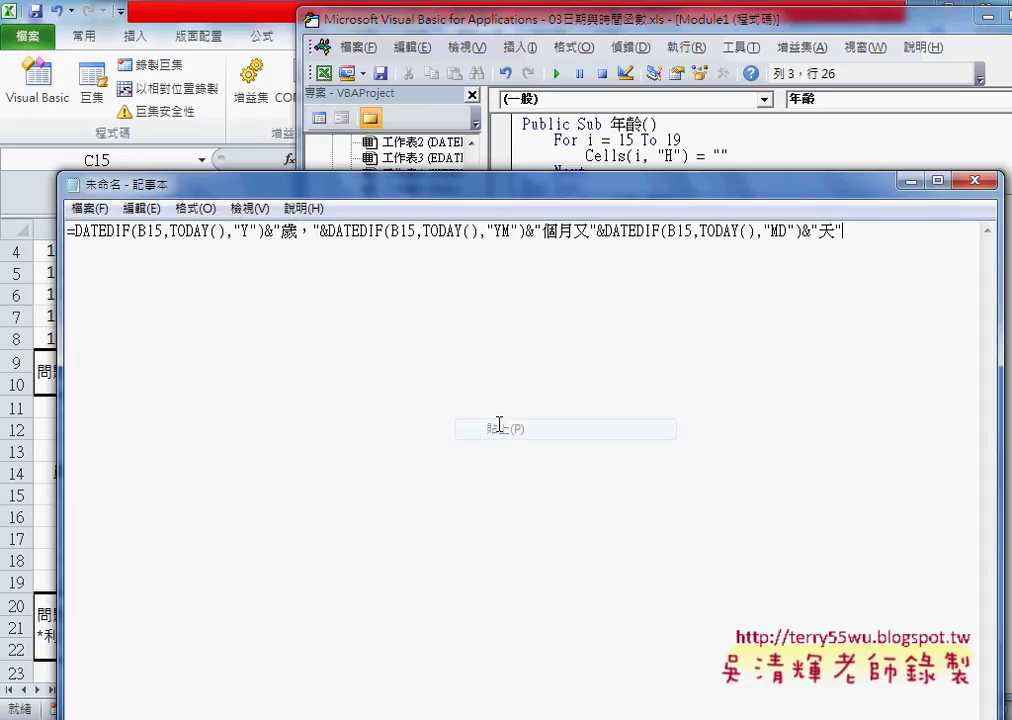
Try doubling the quotes around Y in the formula, then remove the extra quote.
double_click(239, 231)
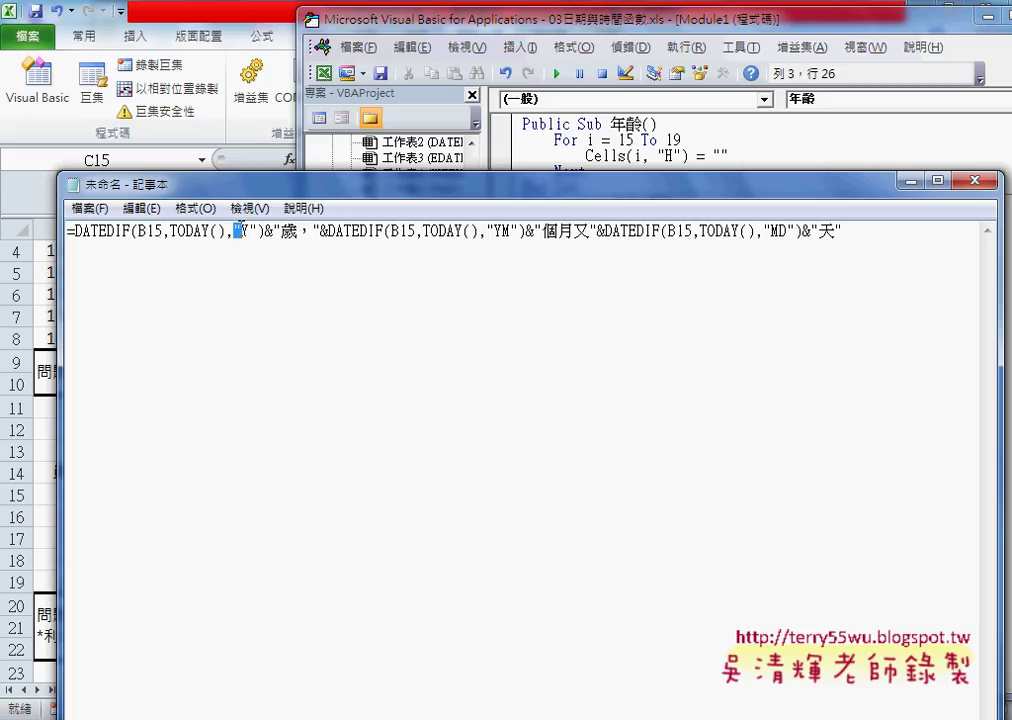
left_click(240, 231)
type("\"")
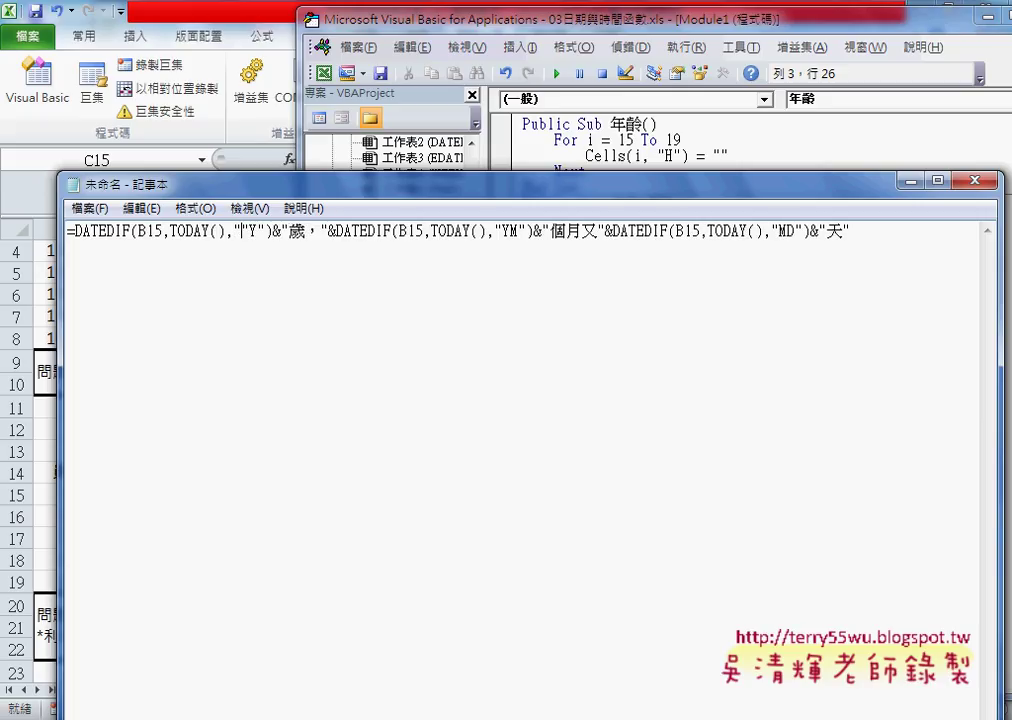
type("\"")
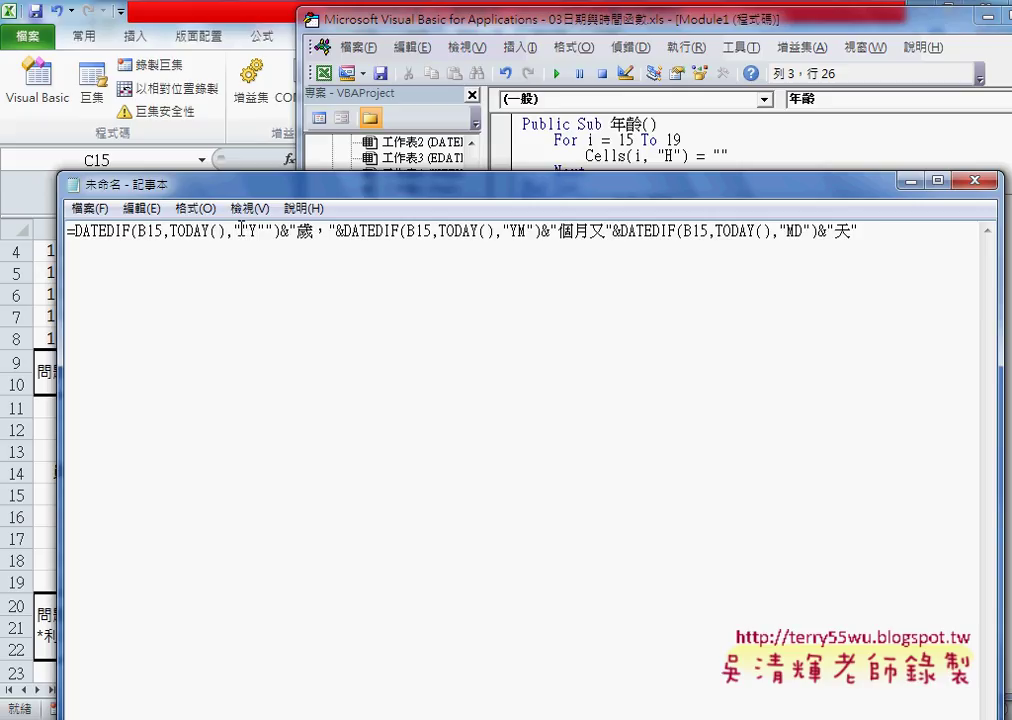
key("shift+Left")
key("Delete")
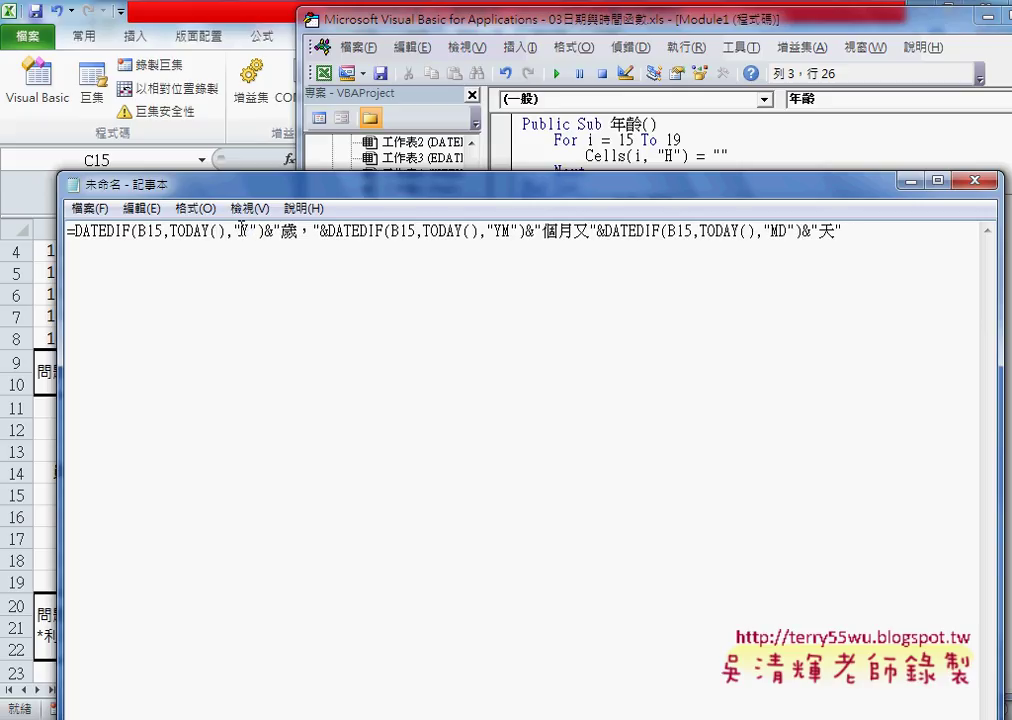
left_click(140, 208)
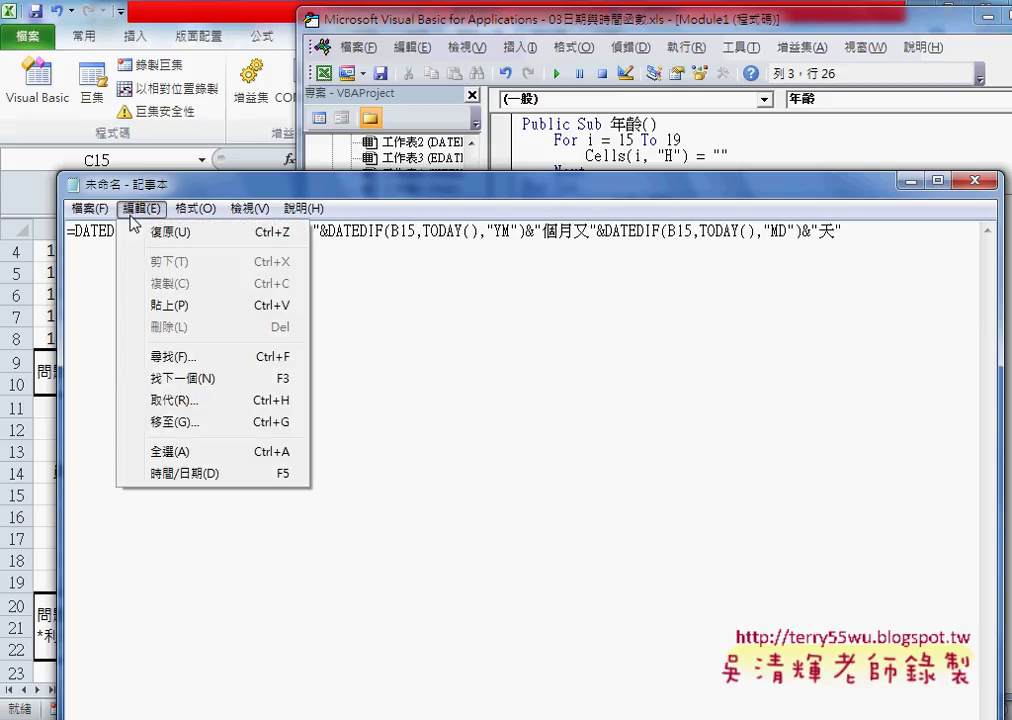
Replace every " with "" in the Notepad formula using Find and Replace.
left_click(175, 400)
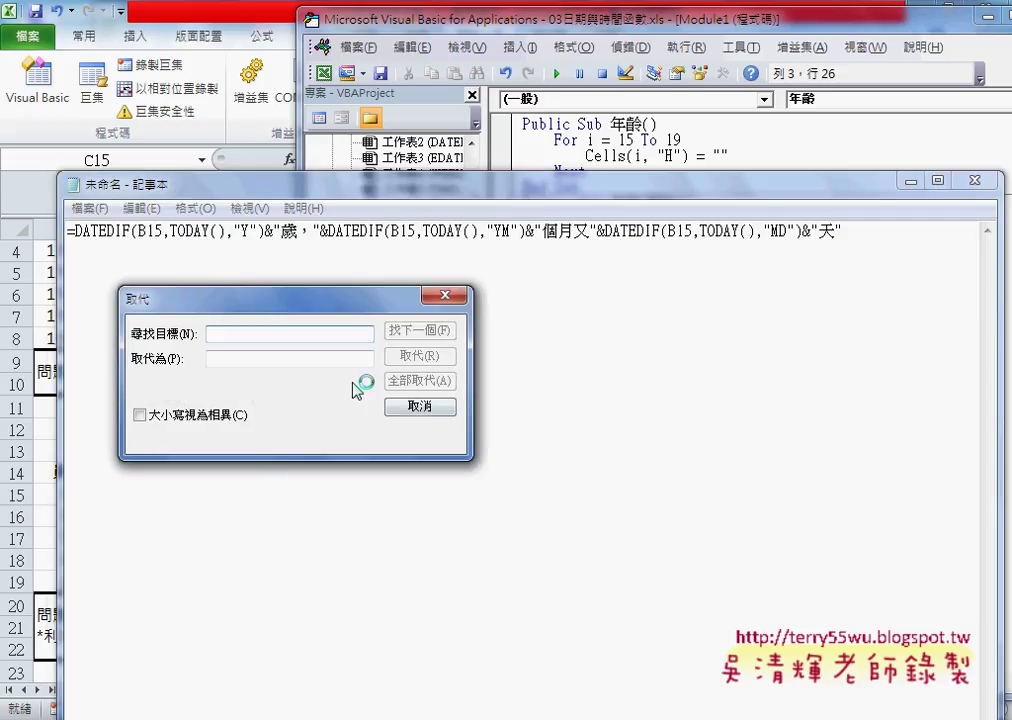
type("\"")
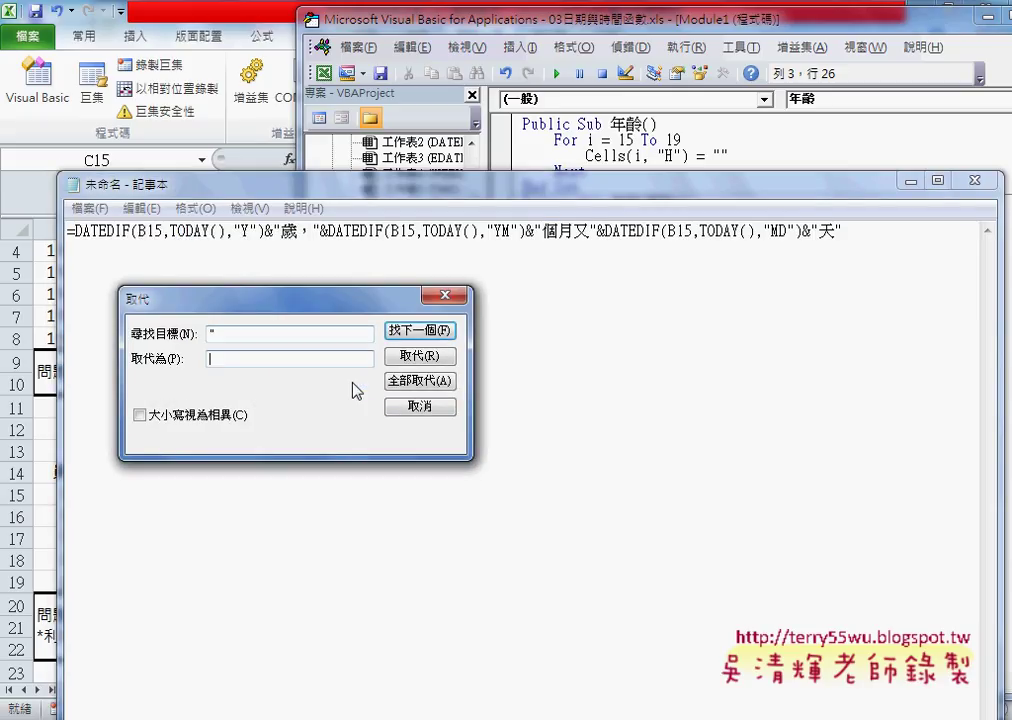
key("Tab")
type("\"\"")
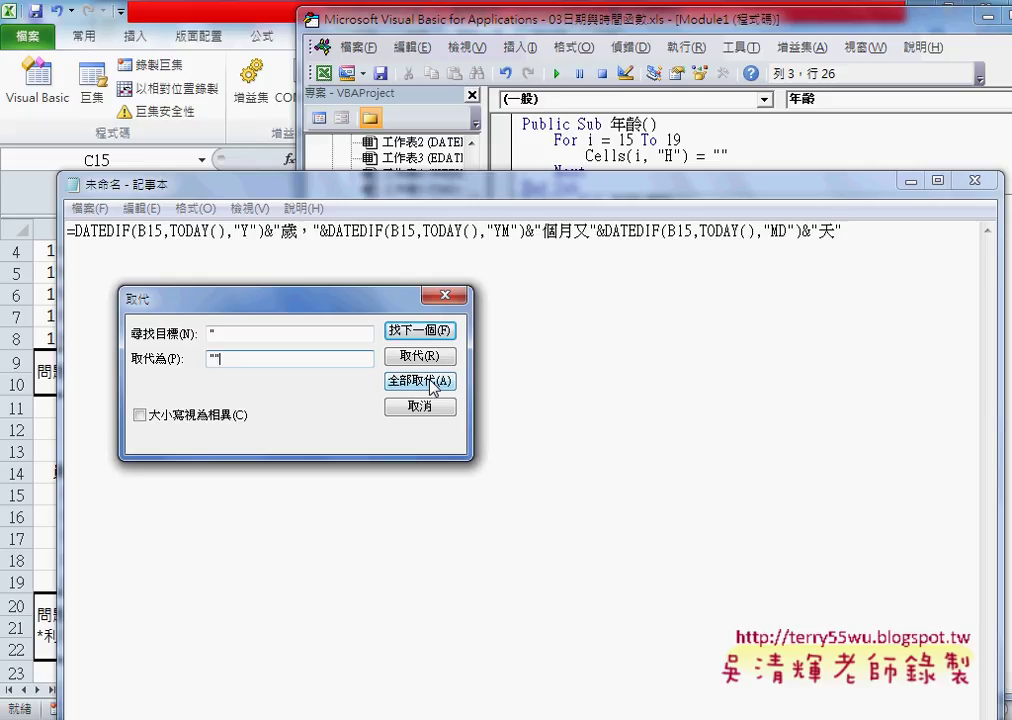
left_click(431, 384)
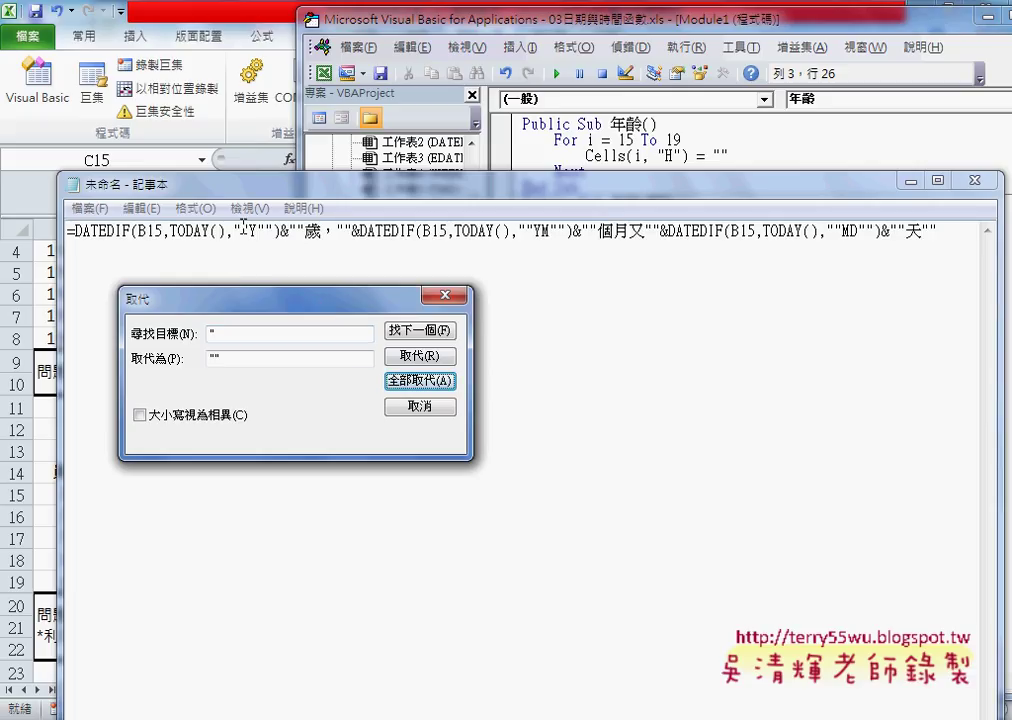
left_click(445, 295)
Copy the quote-doubled formula line with 複製(C) and minimize Notepad.
left_click_drag(952, 230, 68, 231)
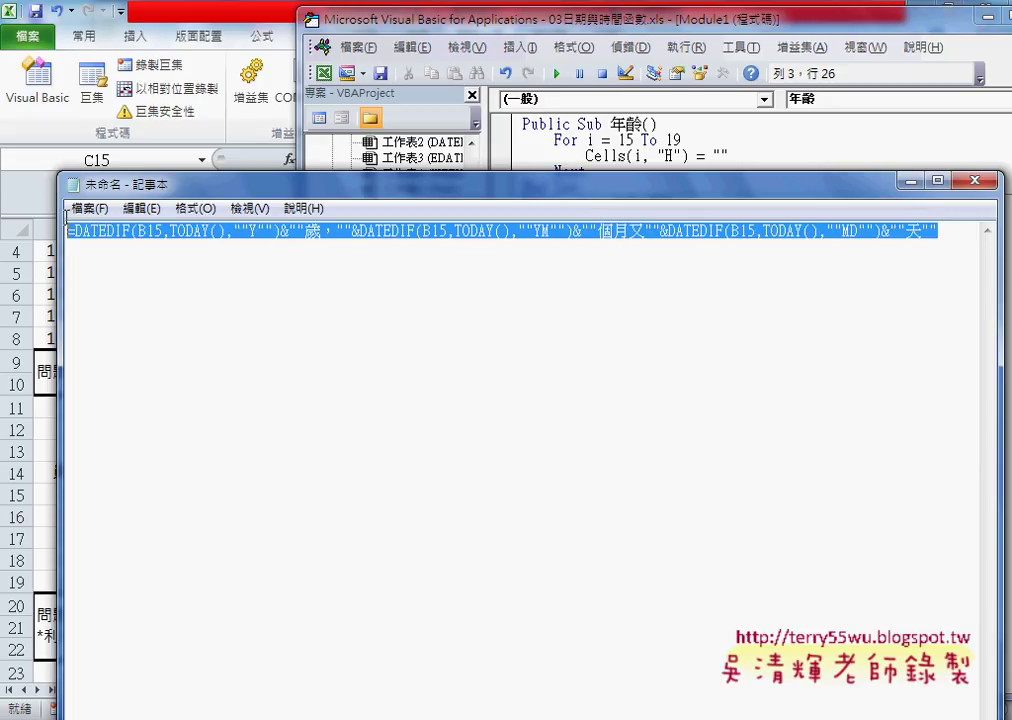
right_click(295, 258)
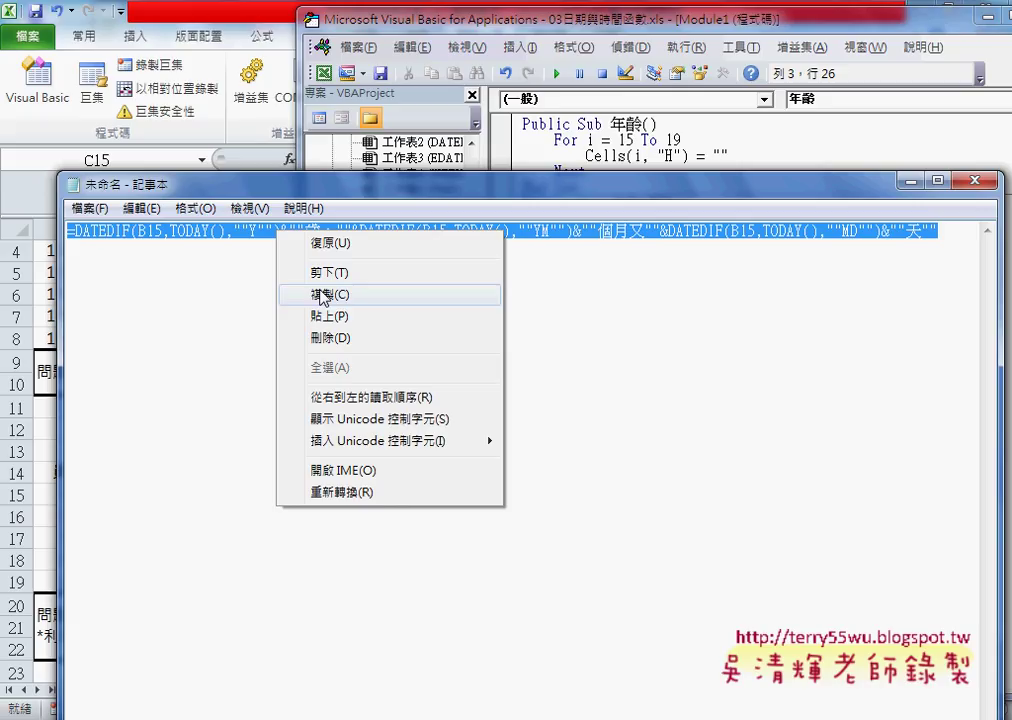
left_click(321, 295)
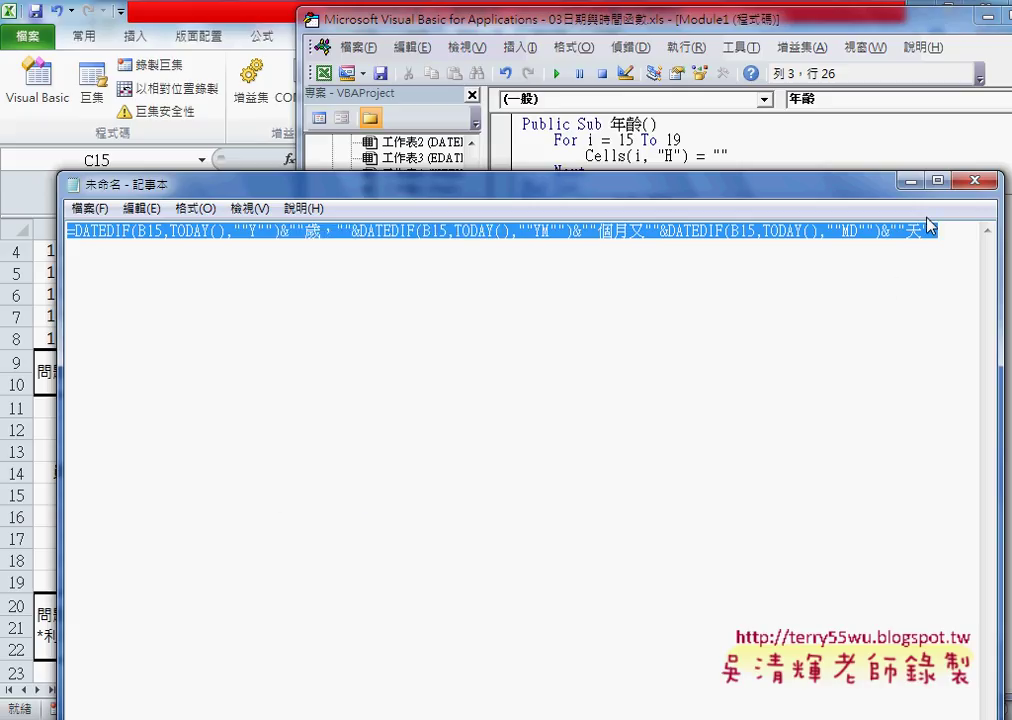
left_click(907, 181)
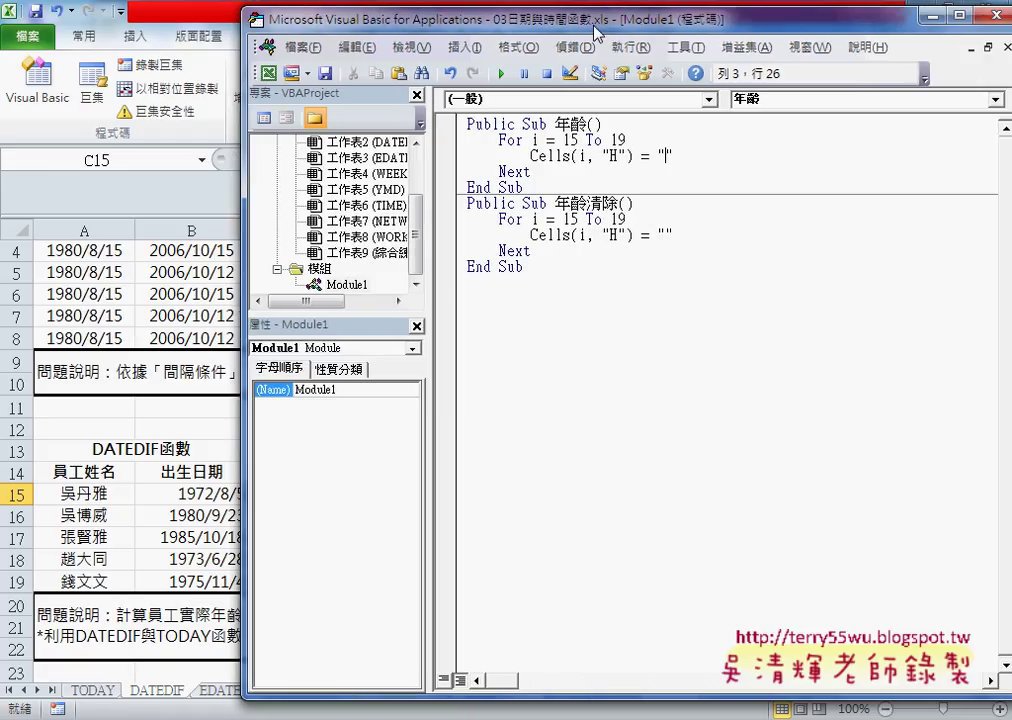
Paste the quote-doubled DATEDIF formula over the empty string on the Cells(i, "H") line.
left_click_drag(530, 30, 289, 35)
left_click_drag(836, 217, 930, 217)
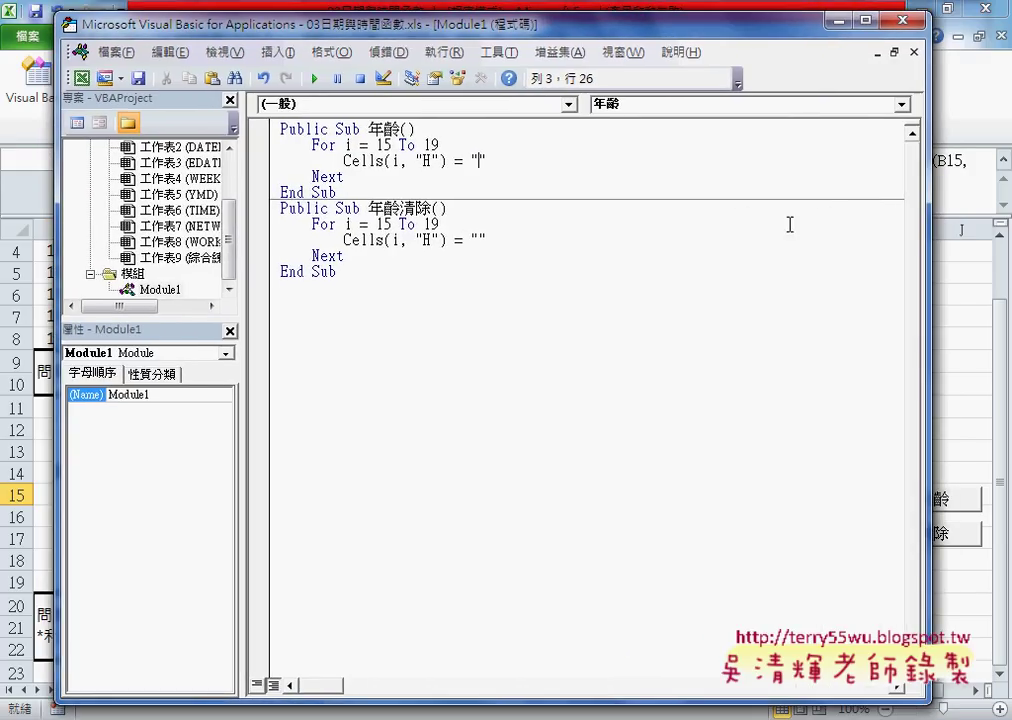
left_click_drag(344, 176, 267, 150)
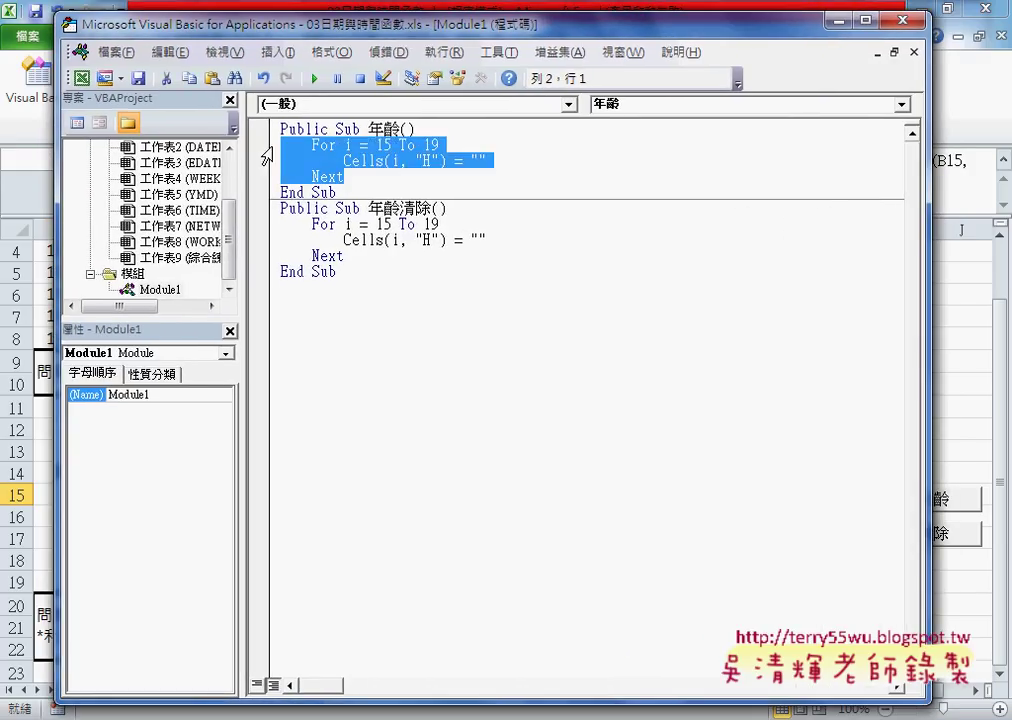
left_click(482, 160)
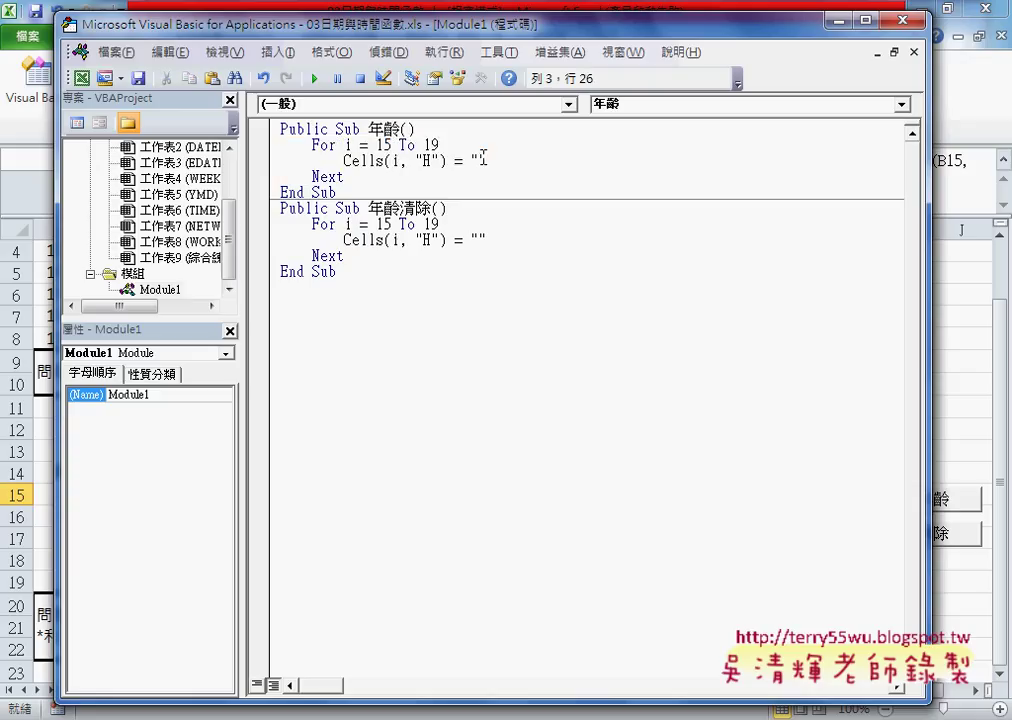
left_click_drag(470, 160, 490, 160)
type("\"")
key("ctrl+v")
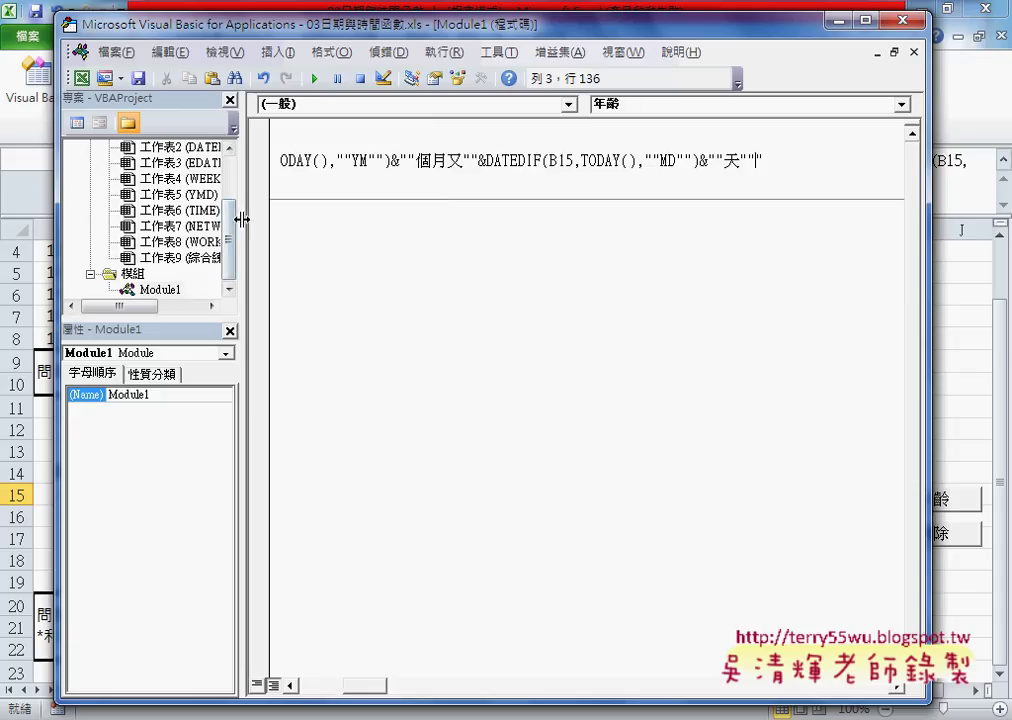
Try replacing B15's row with " & i & ", then undo back to B15.
left_click_drag(240, 220, 113, 228)
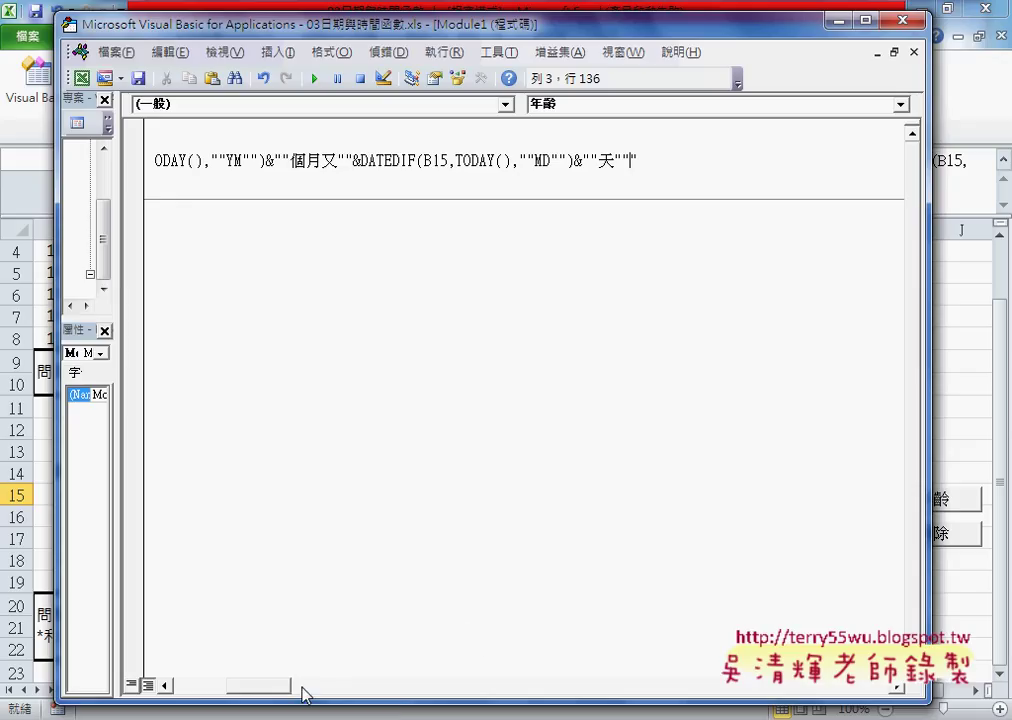
left_click_drag(305, 688, 226, 688)
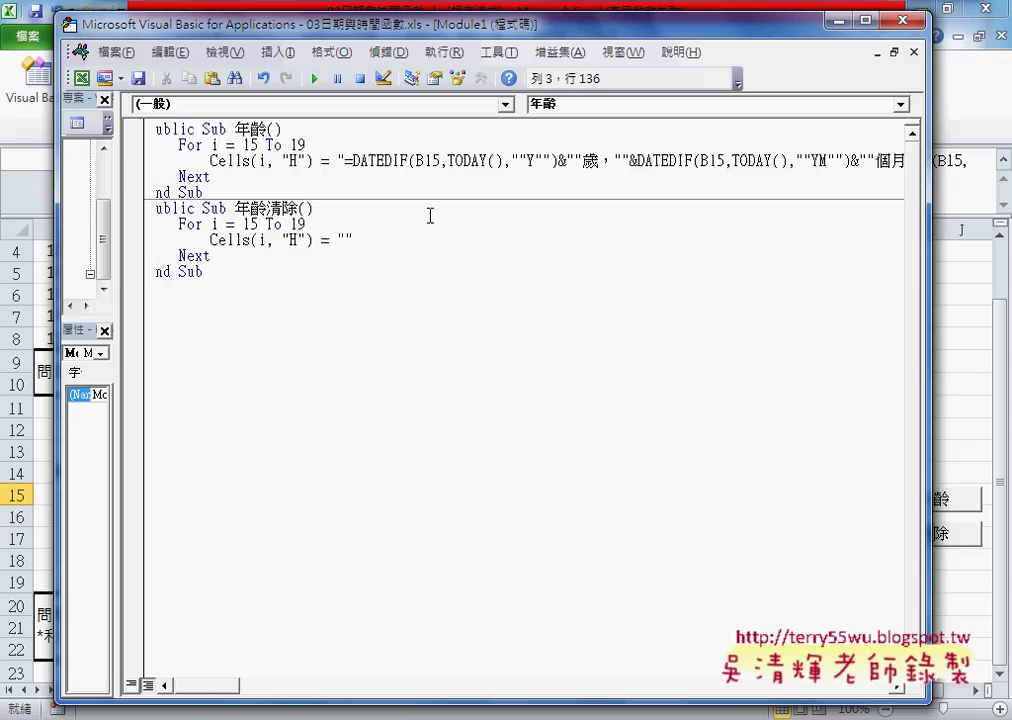
left_click(430, 160)
left_click_drag(430, 160, 443, 160)
type("\"\"")
key("Left")
type("&&")
key("Left")
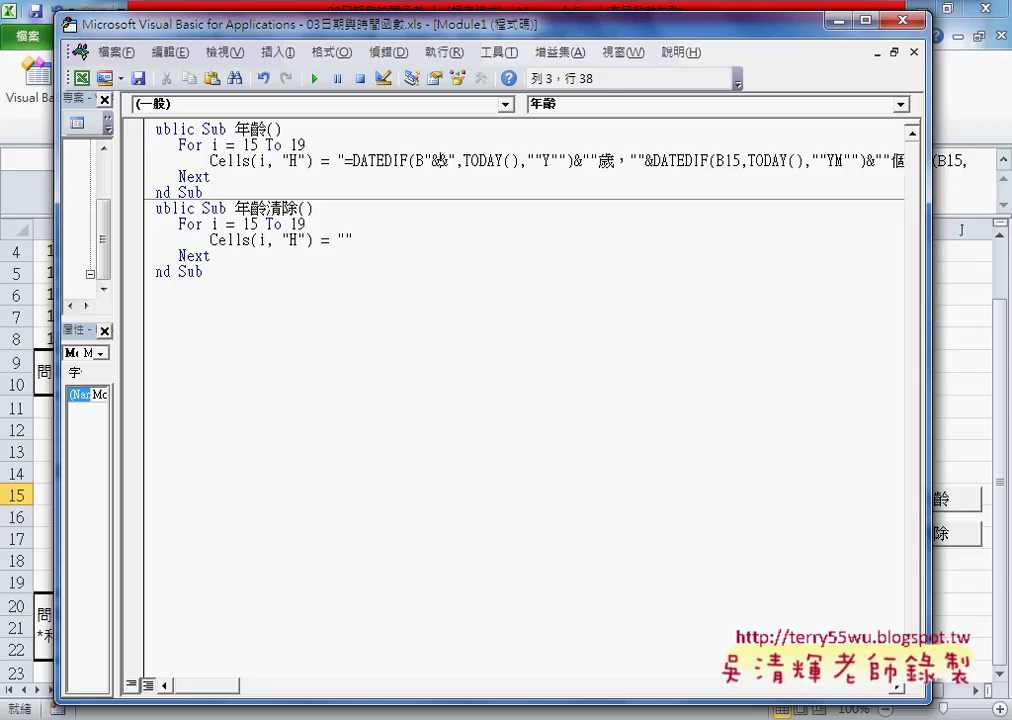
type("i")
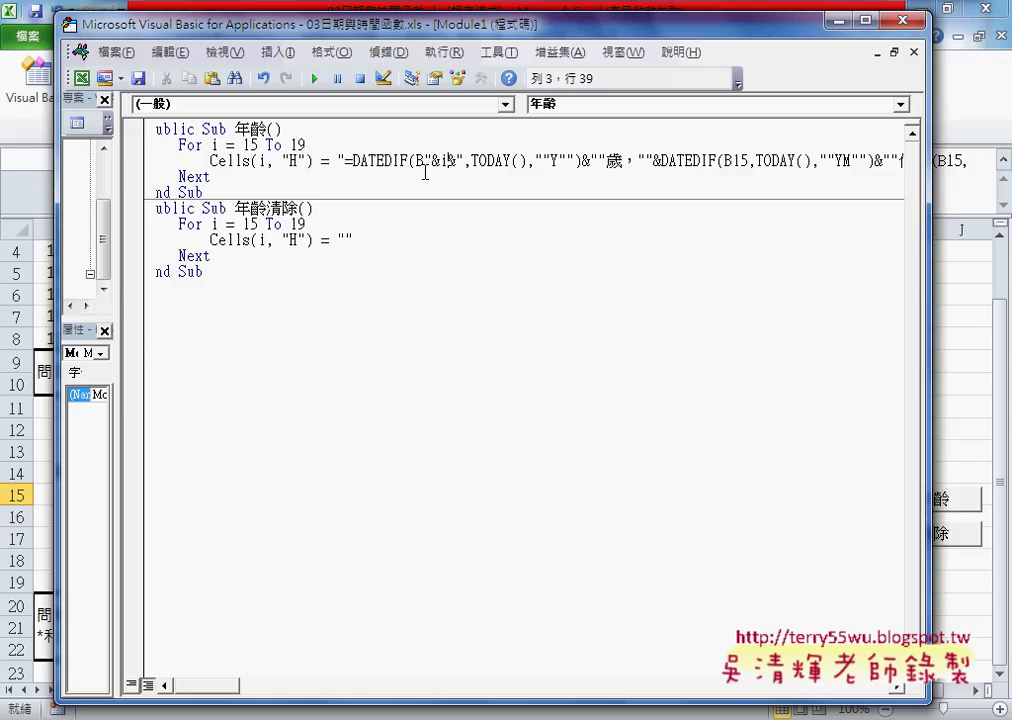
key("BackSpace")
key("BackSpace")
key("ctrl+z")
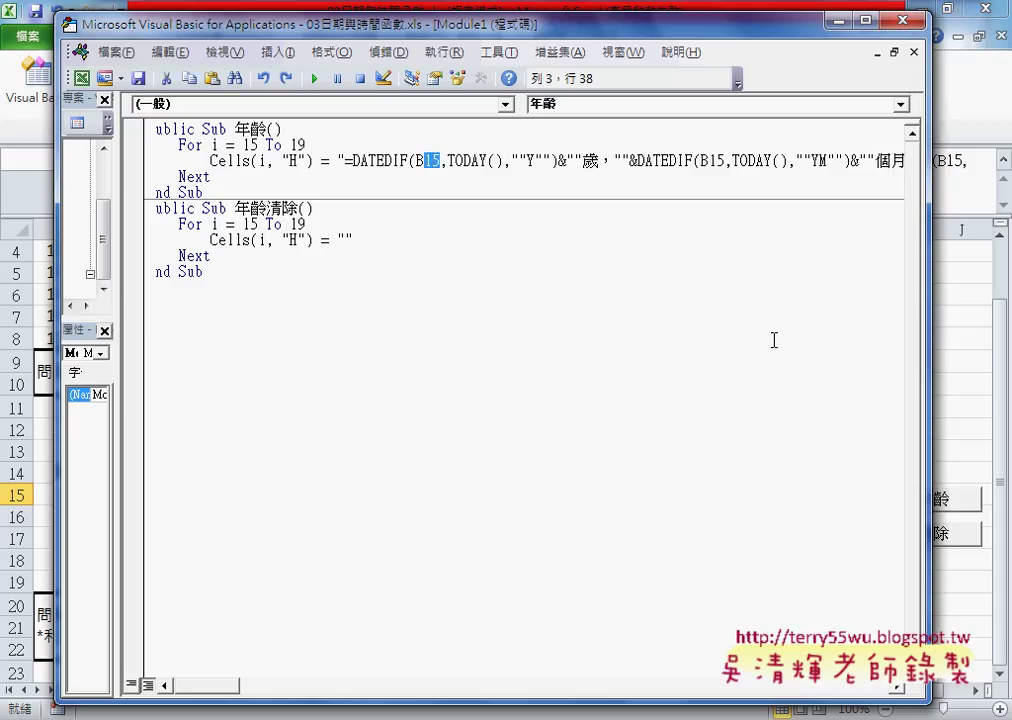
left_click_drag(926, 364, 606, 364)
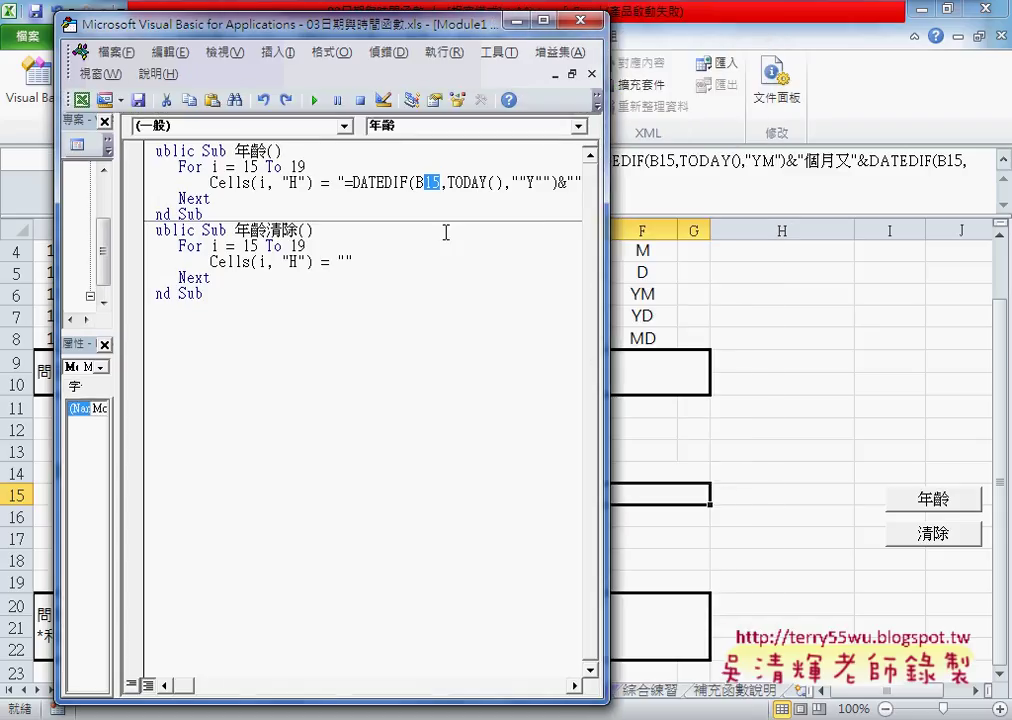
Run the 年齡 macro and check H15–H19, each showing 44歲，3個月又15天 from B15.
left_click(396, 183)
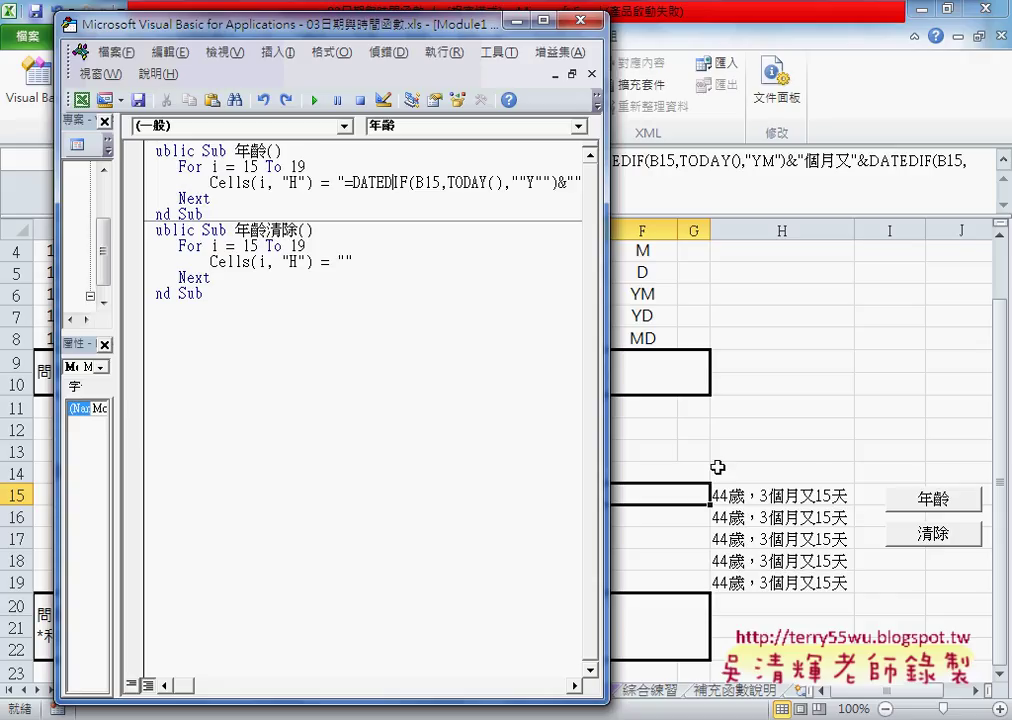
left_click(716, 500)
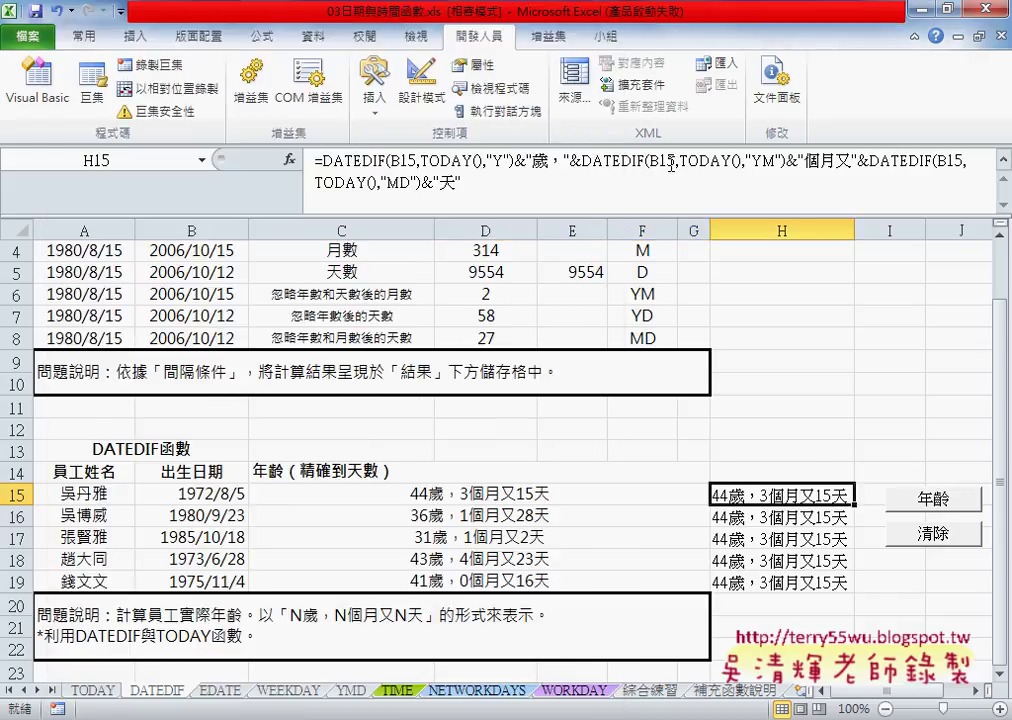
left_click(775, 538)
left_click(775, 562)
left_click(779, 603)
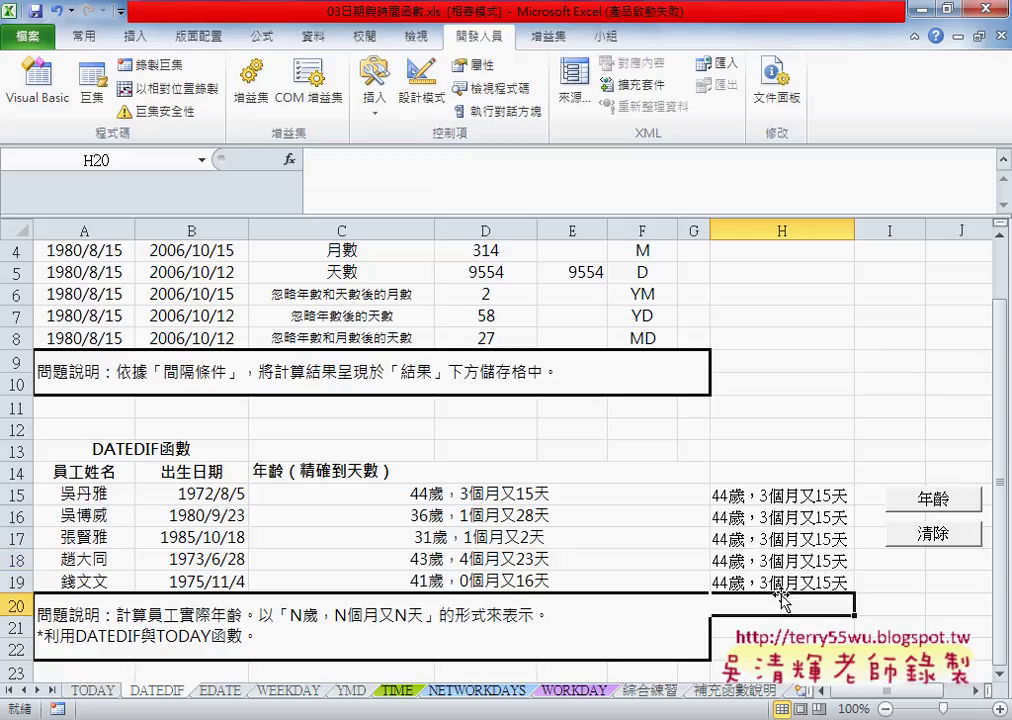
left_click(785, 495)
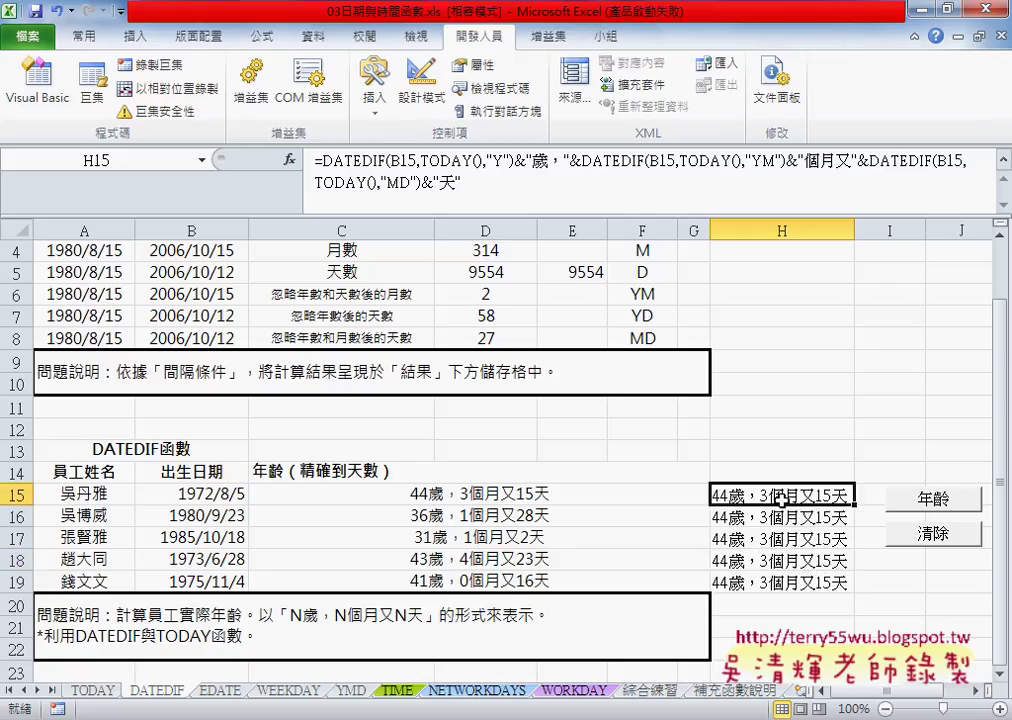
left_click(780, 517)
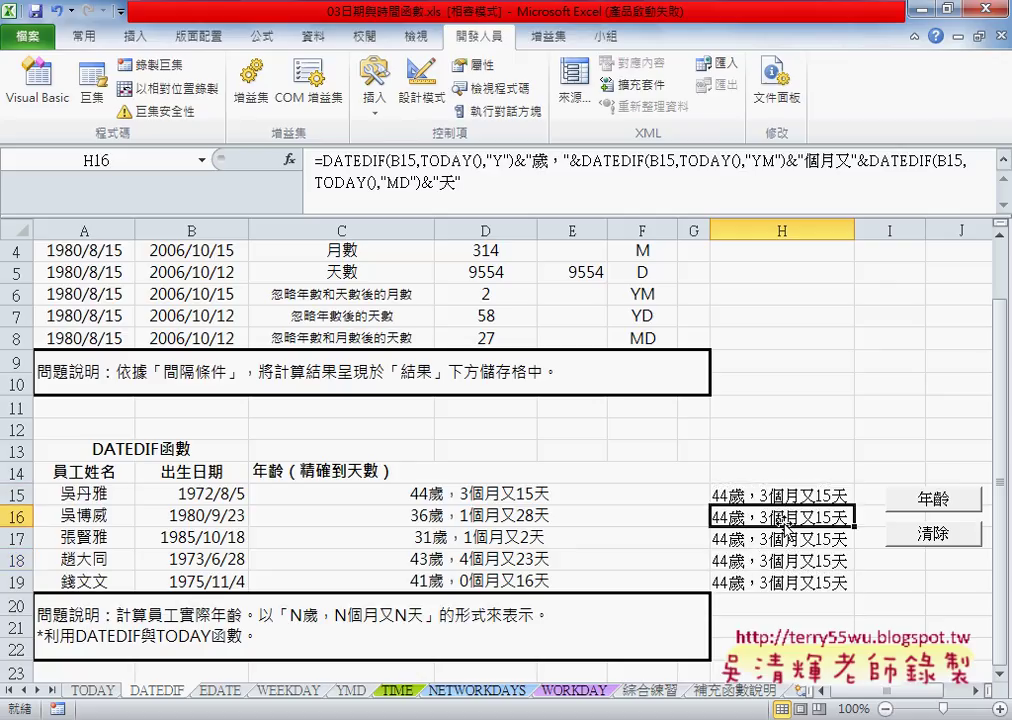
left_click(790, 544)
left_click(791, 561)
left_click(795, 582)
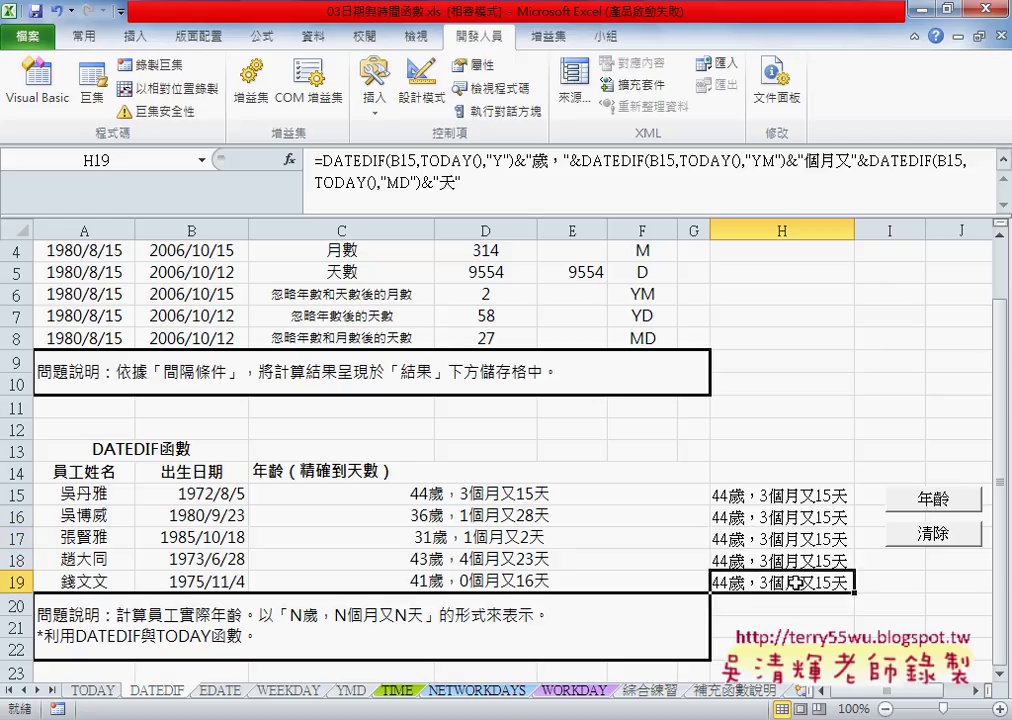
Reopen the VBA editor and compare the fixed 15 in B15 with the loop variable i.
key("alt+F11")
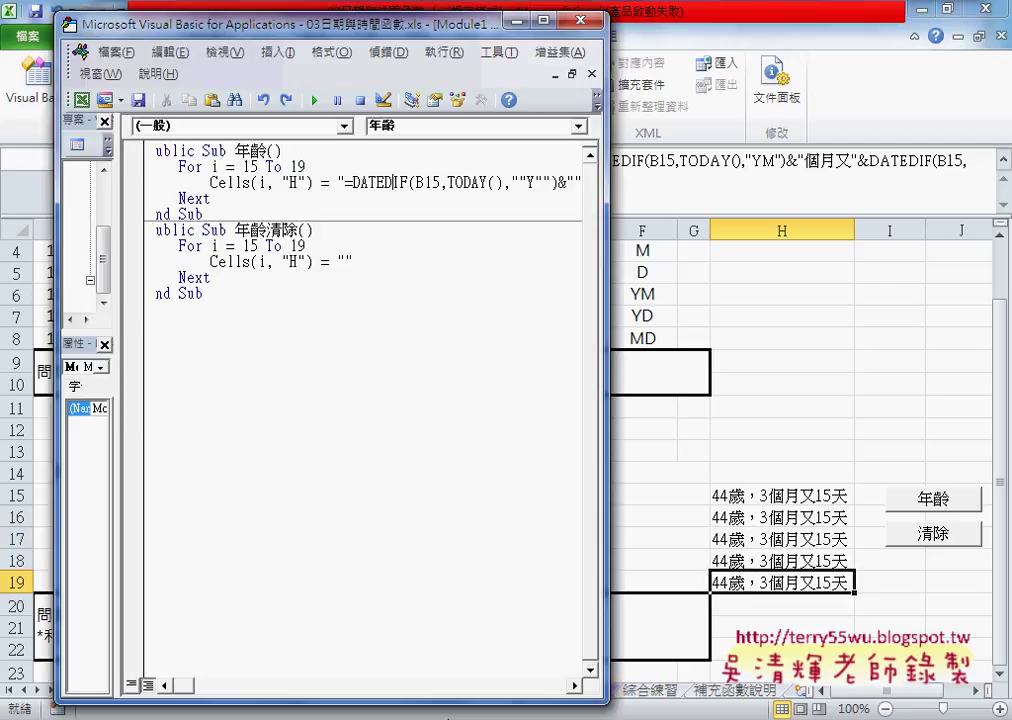
left_click_drag(424, 181, 440, 181)
double_click(215, 167)
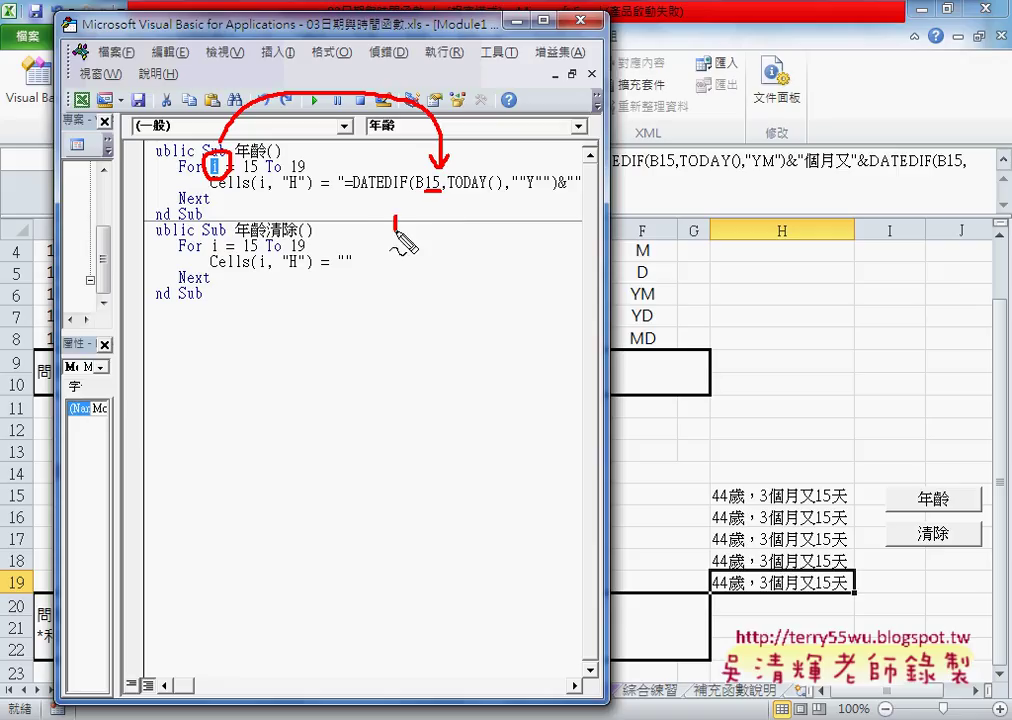
left_click_drag(396, 217, 399, 228)
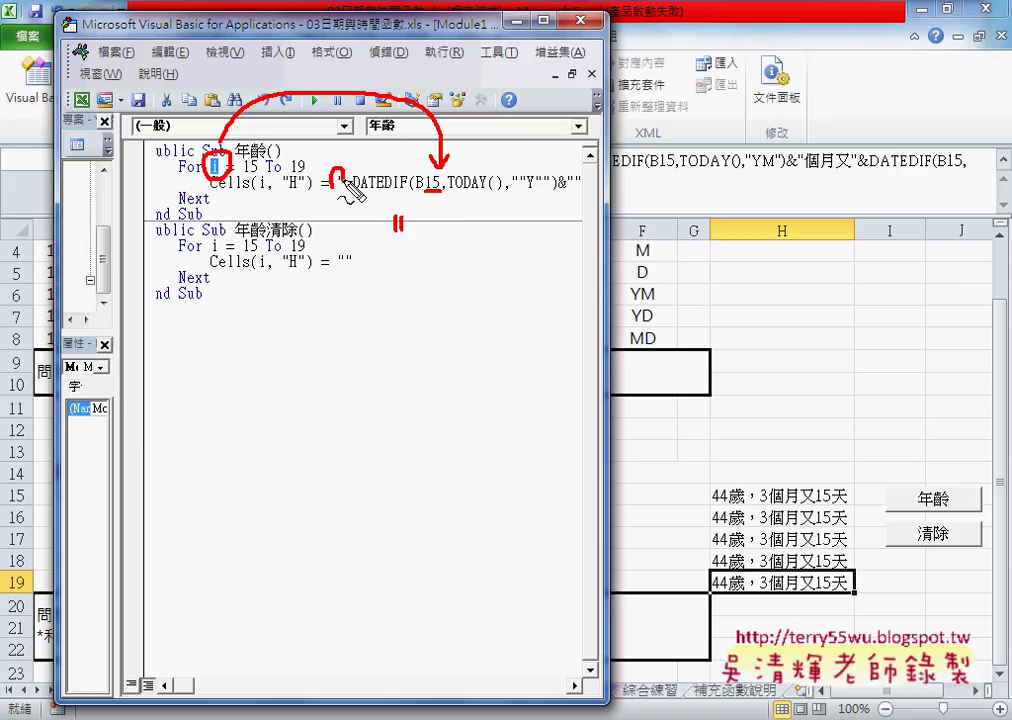
left_click_drag(333, 186, 344, 186)
left_click_drag(384, 232, 398, 230)
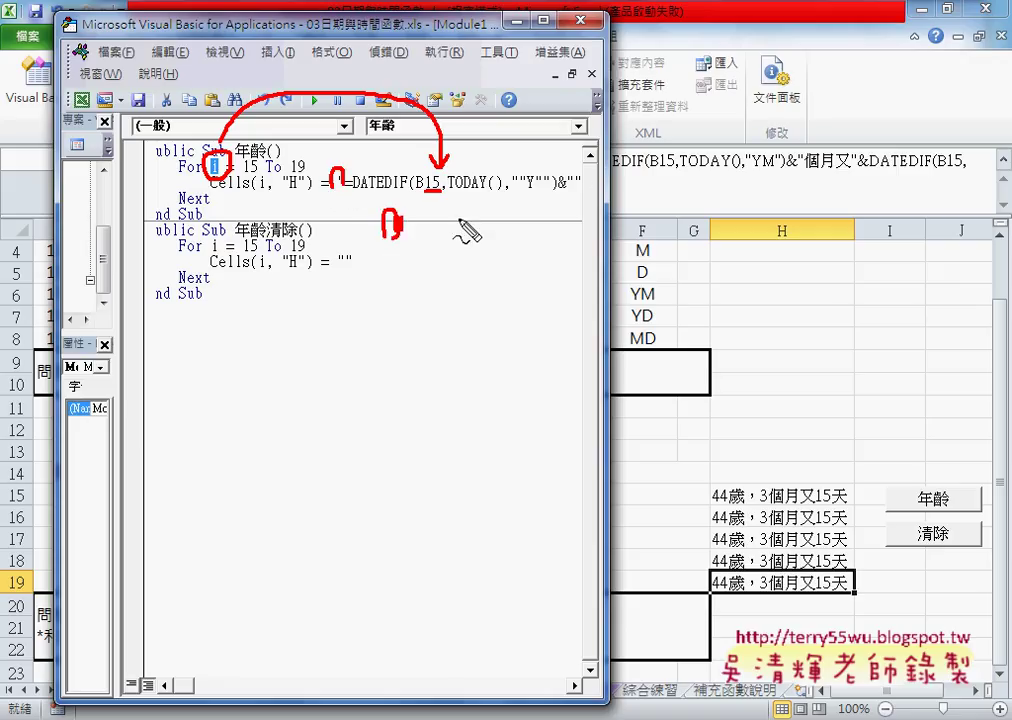
left_click_drag(465, 214, 472, 228)
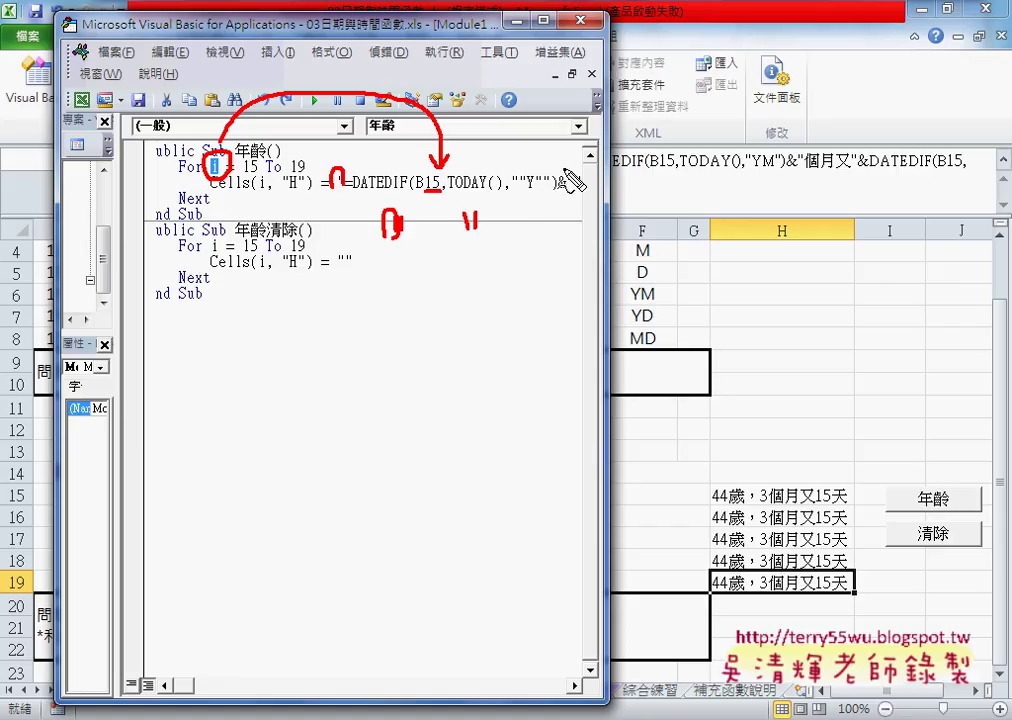
left_click_drag(583, 158, 492, 168)
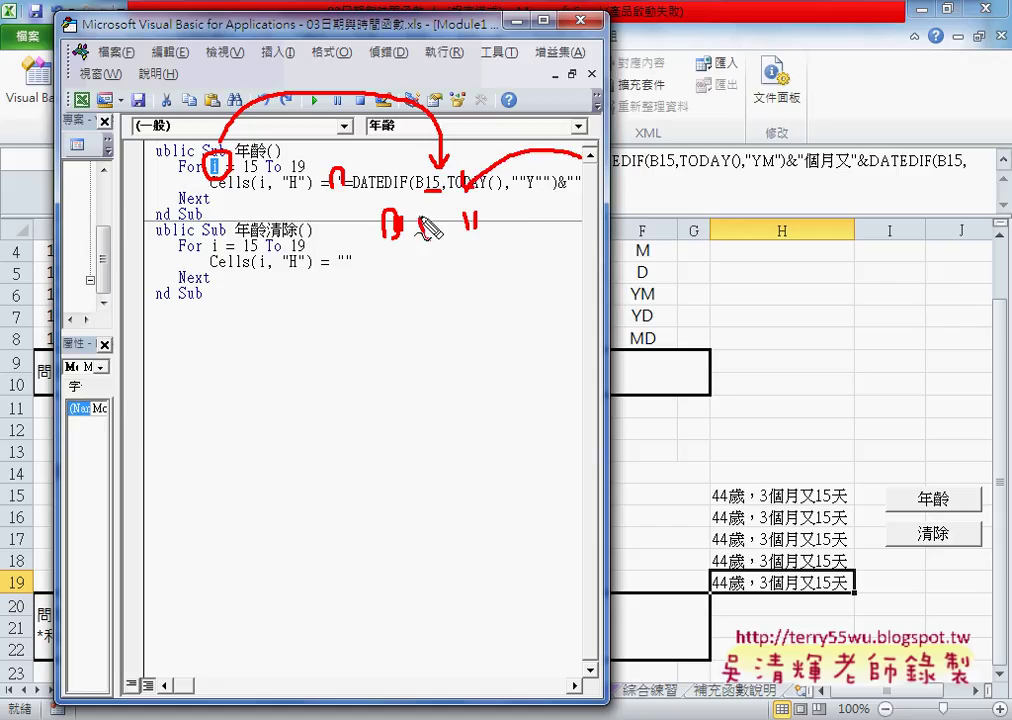
mouse_move(410, 222)
left_mouse_down()
mouse_move(429, 236)
mouse_move(445, 226)
mouse_move(434, 210)
left_mouse_up()
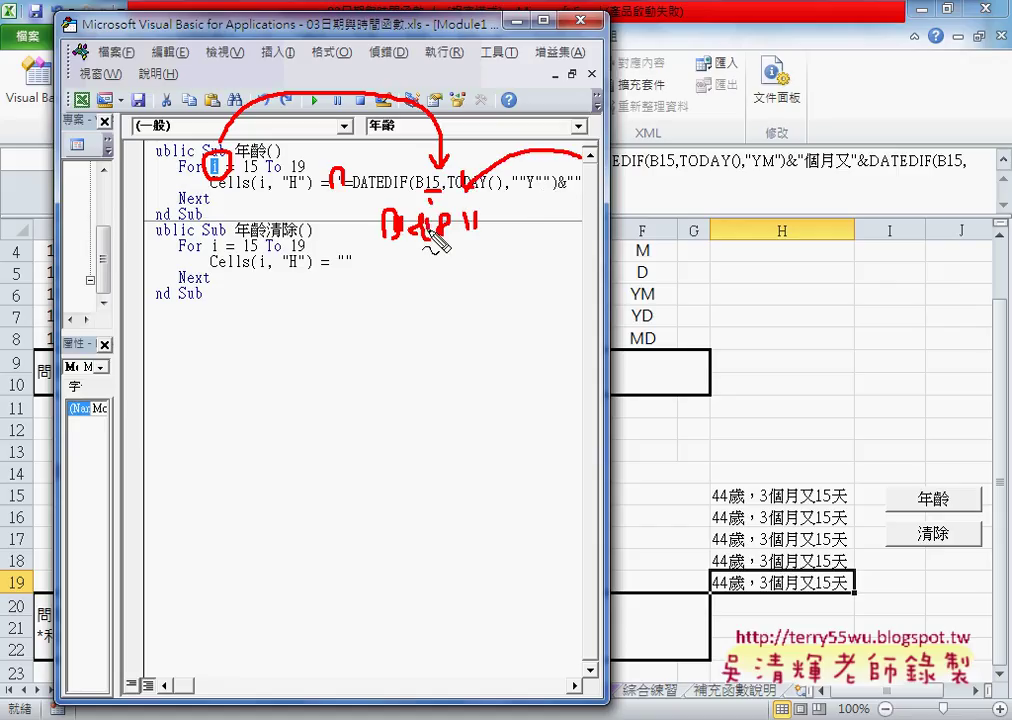
key("Escape")
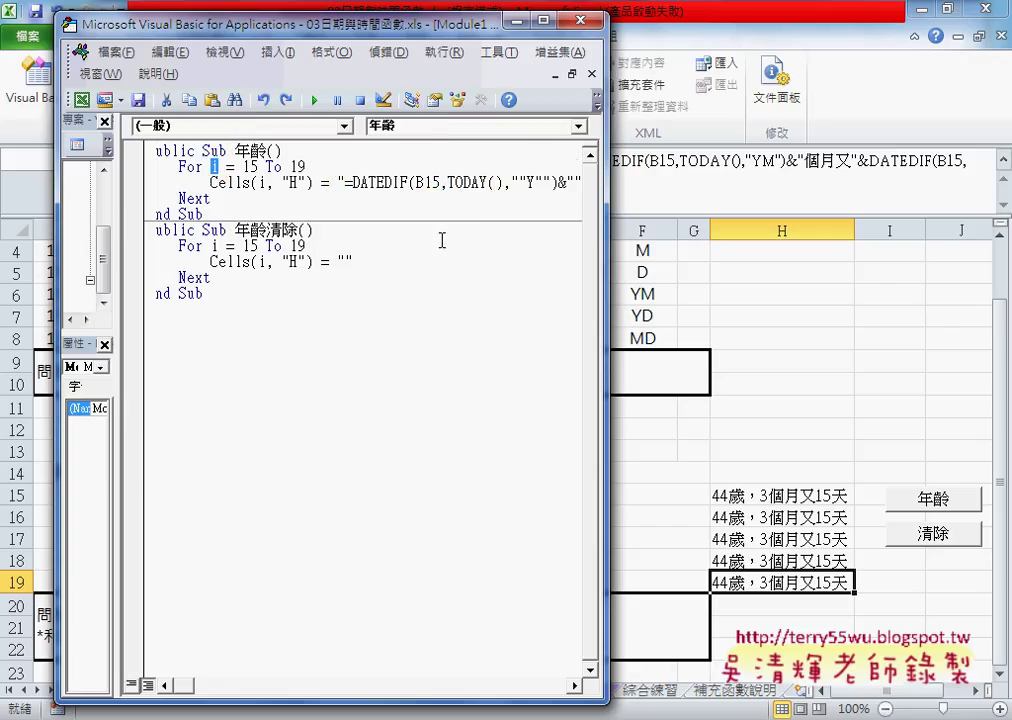
Replace the 15 in the first B15 with " & i & " and widen the code window.
left_click_drag(430, 182, 441, 183)
type("\"\"")
type("&&")
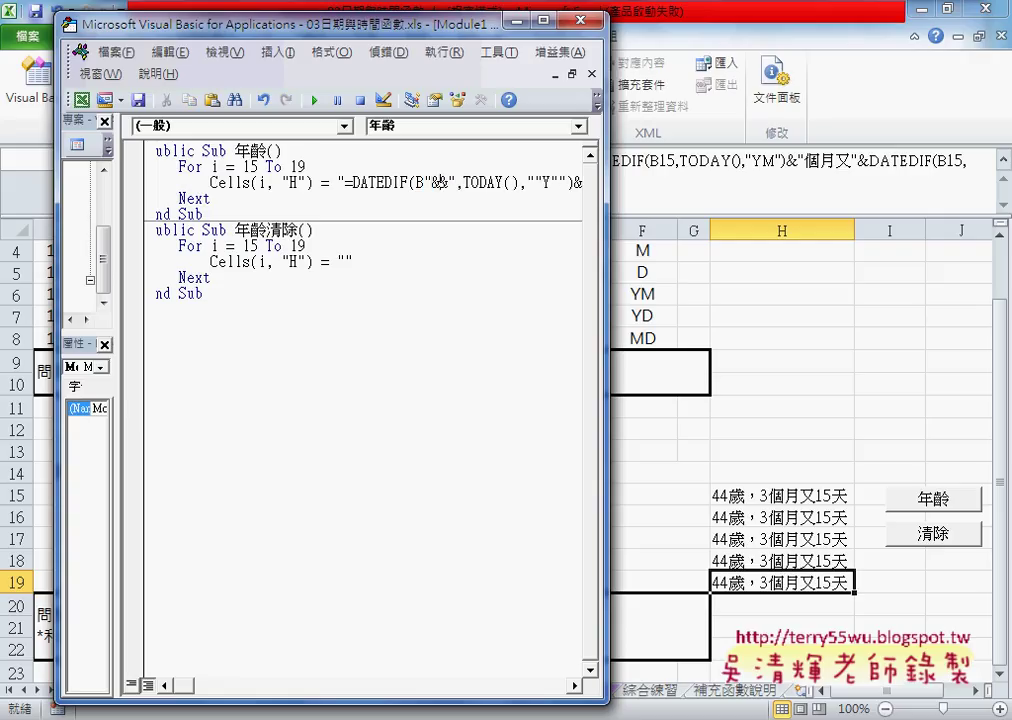
type("i")
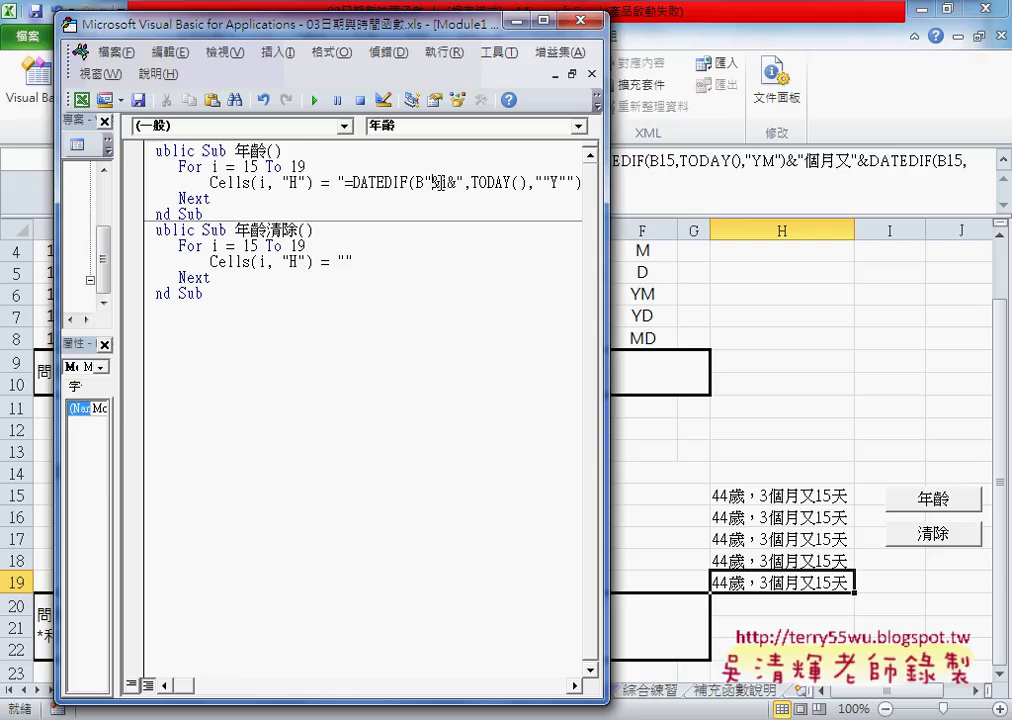
left_click(447, 183)
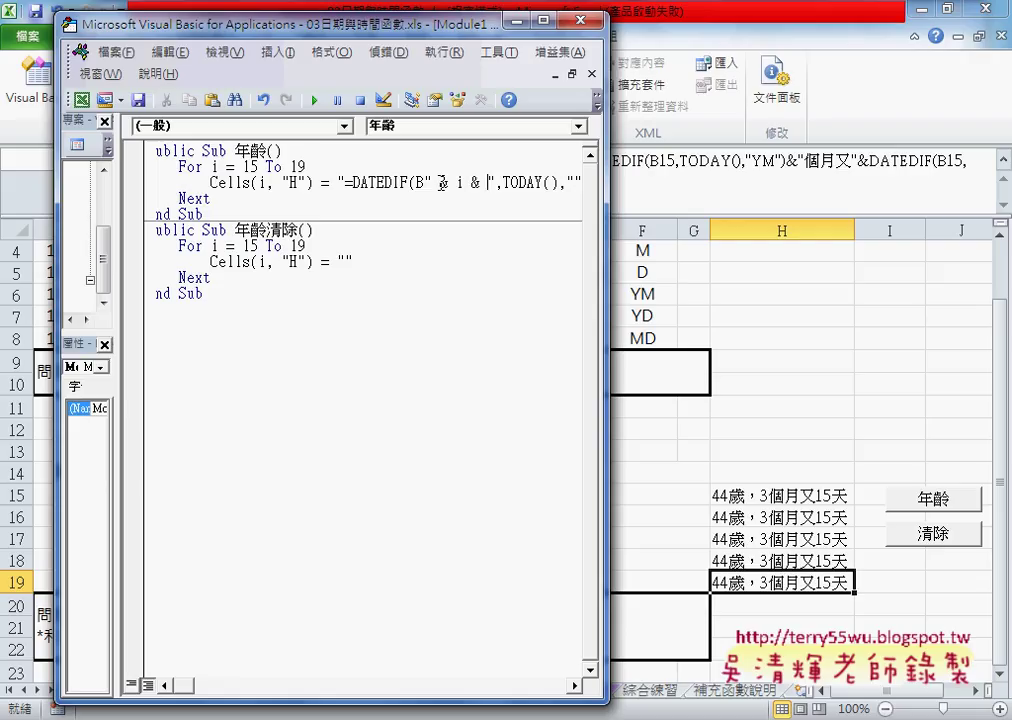
left_click_drag(424, 183, 496, 183)
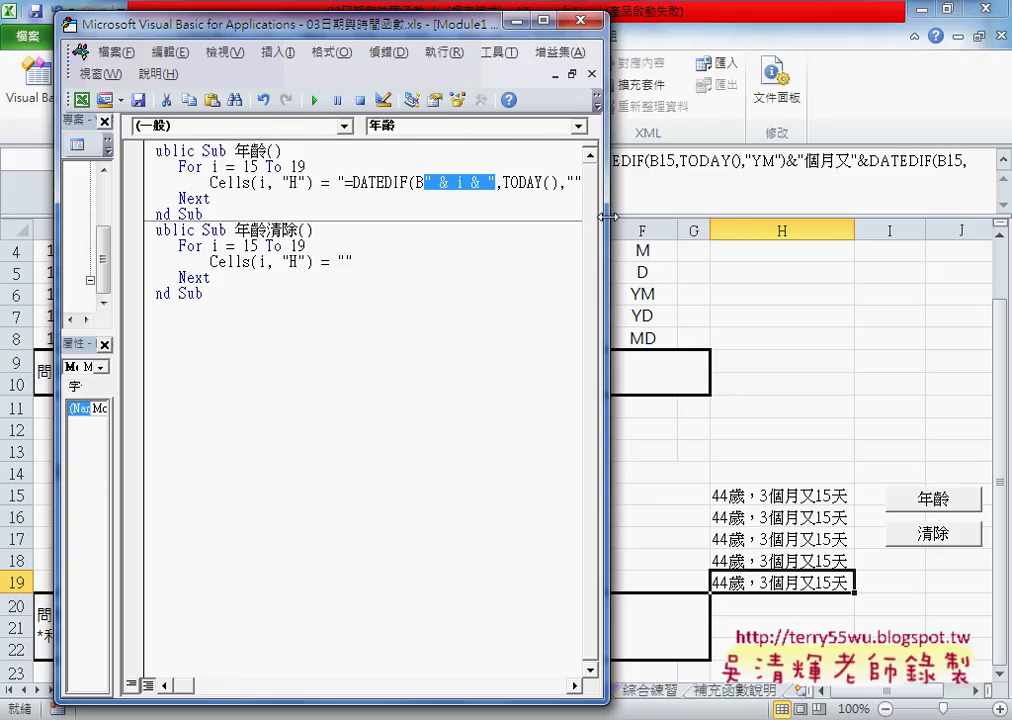
left_click_drag(607, 215, 965, 218)
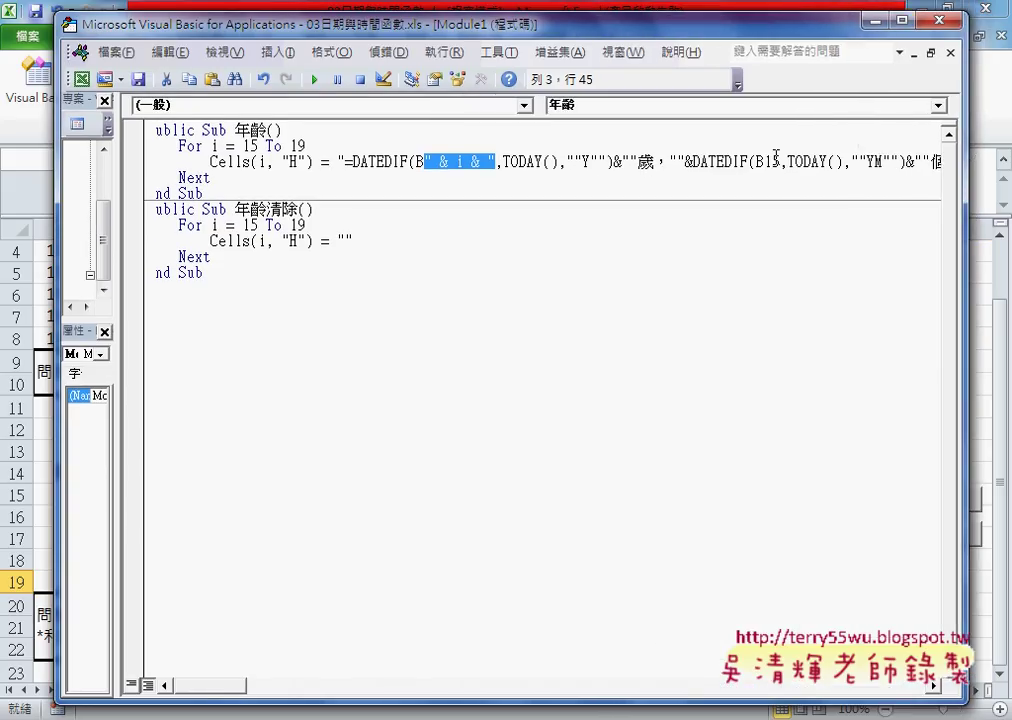
Copy the " & i & " fragment and paste it over the 15 in the second and third B15.
right_click(458, 168)
left_click(484, 193)
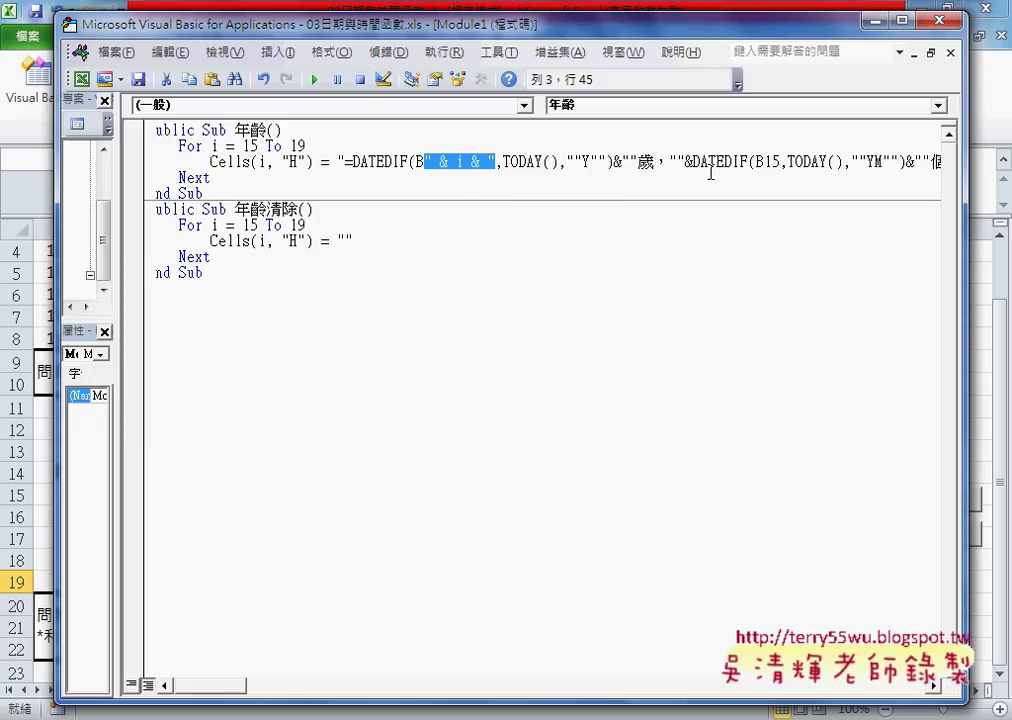
left_click_drag(764, 163, 781, 163)
right_click(773, 165)
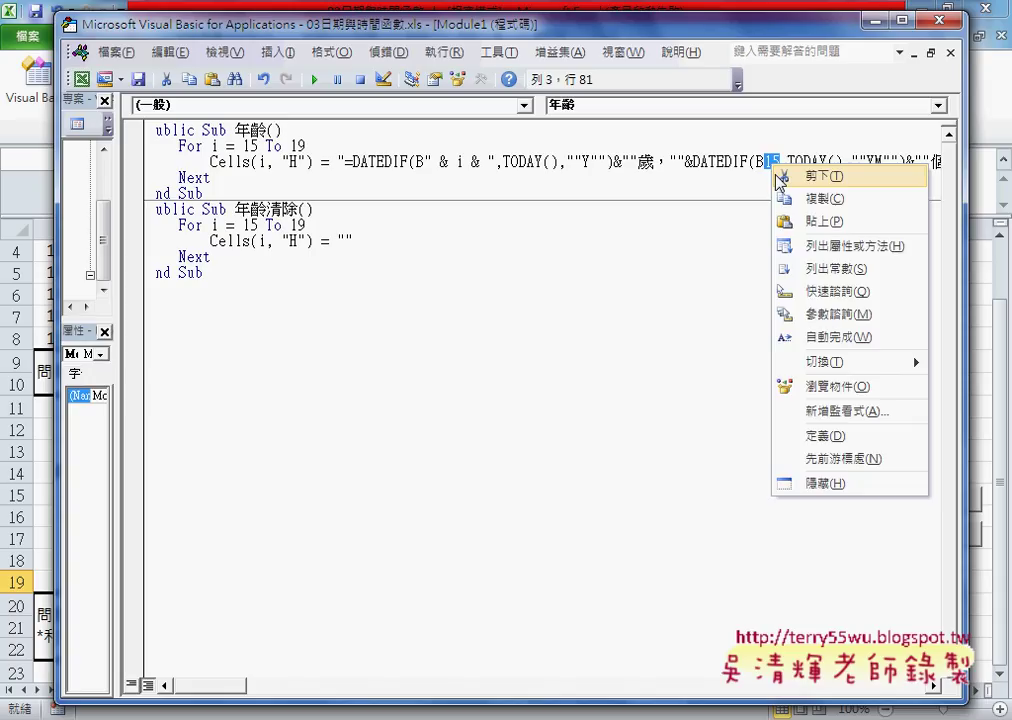
left_click(808, 222)
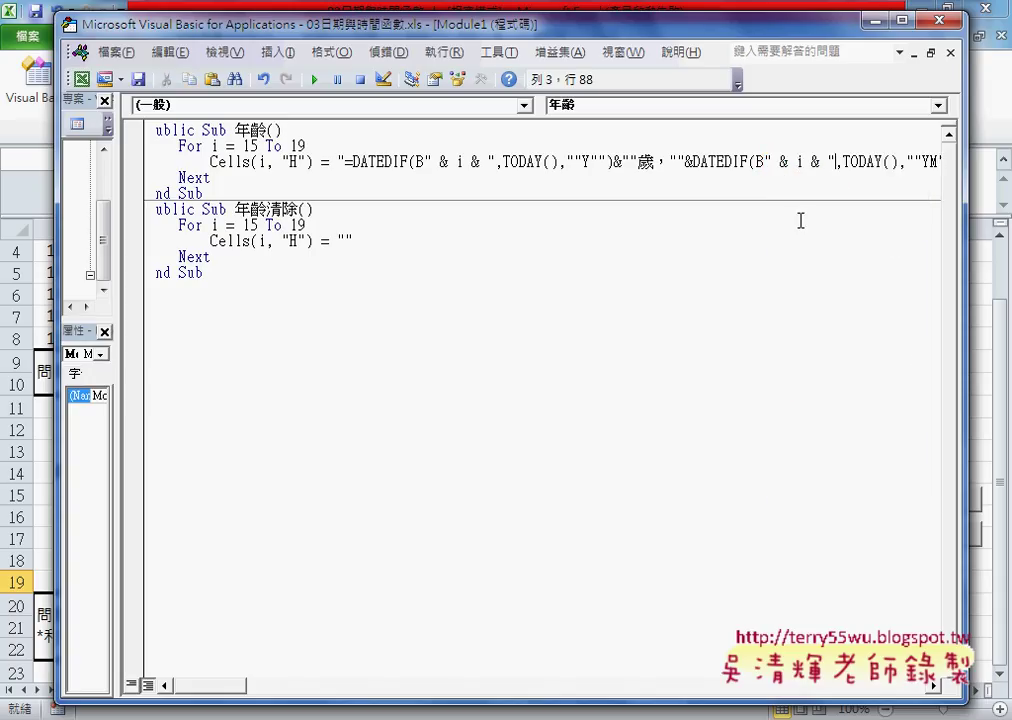
left_click_drag(202, 690, 245, 690)
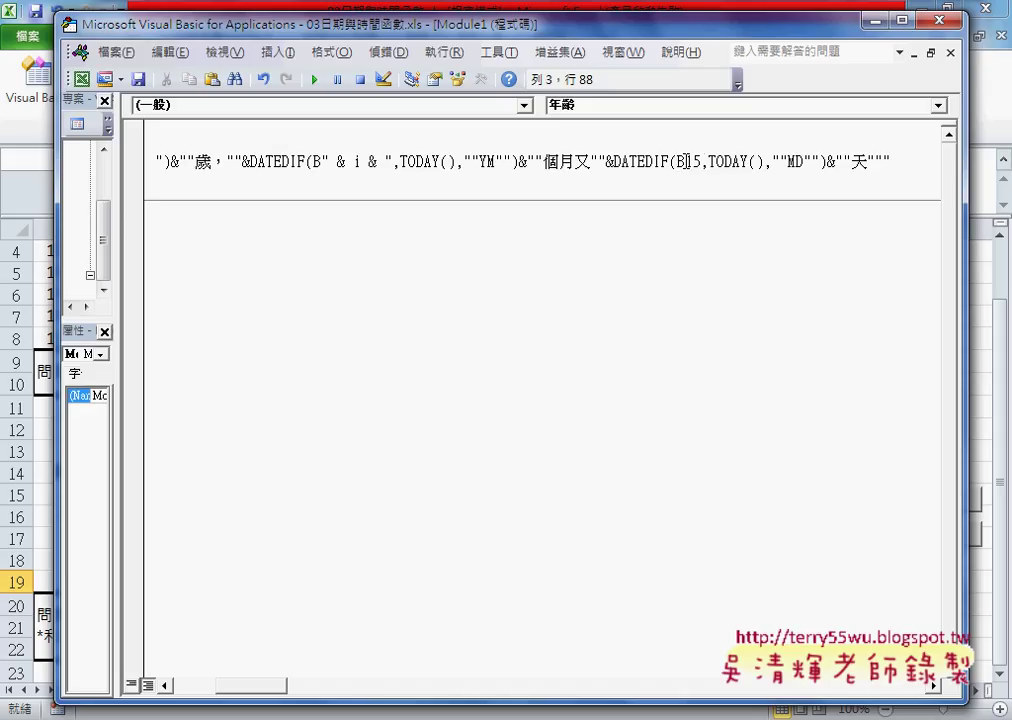
left_click_drag(686, 162, 702, 162)
right_click(695, 166)
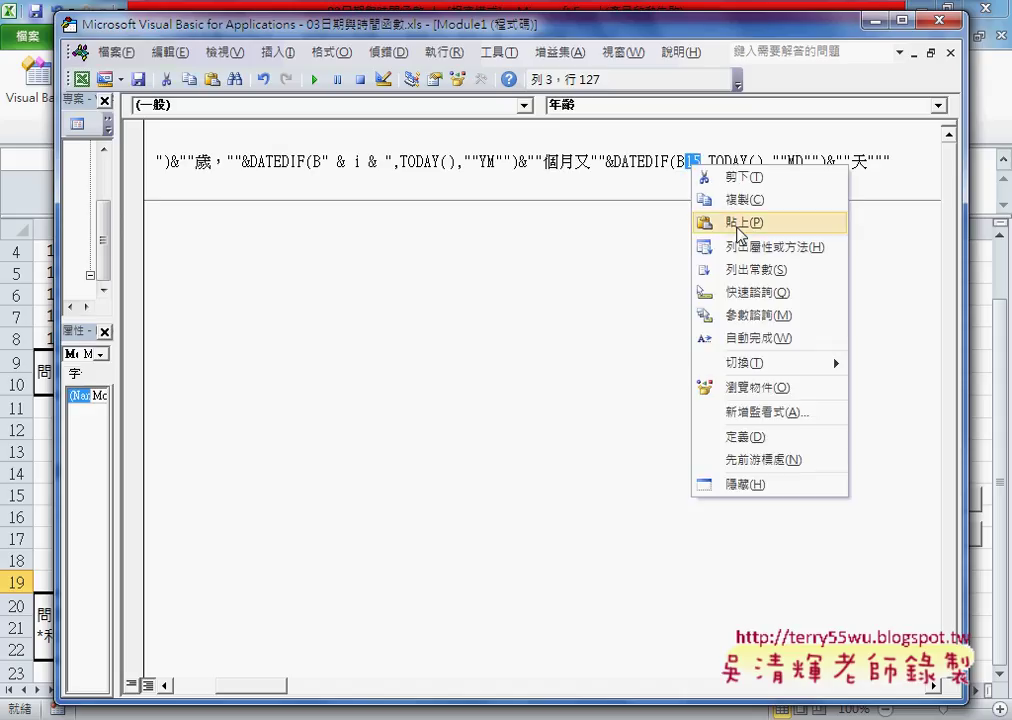
left_click(740, 222)
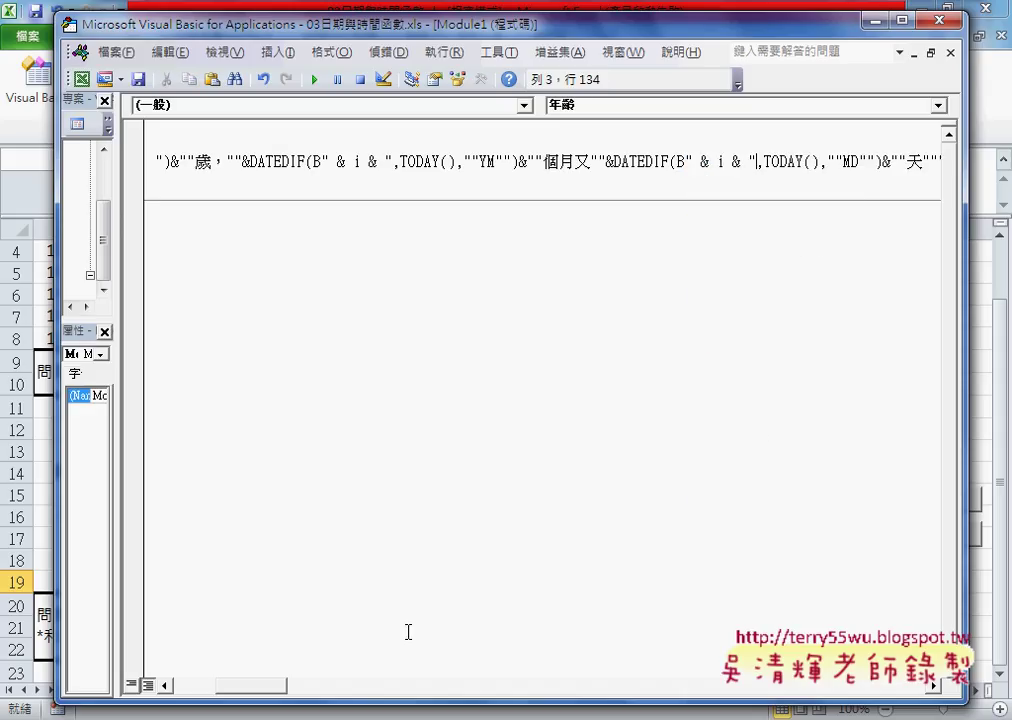
left_click_drag(255, 698, 210, 700)
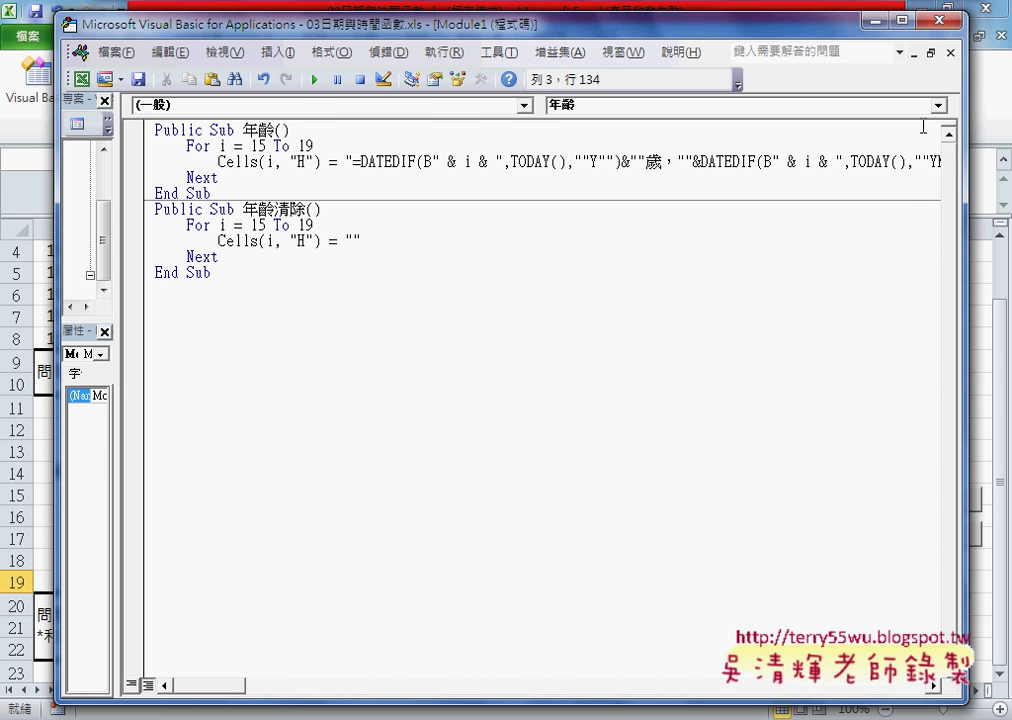
left_click(877, 24)
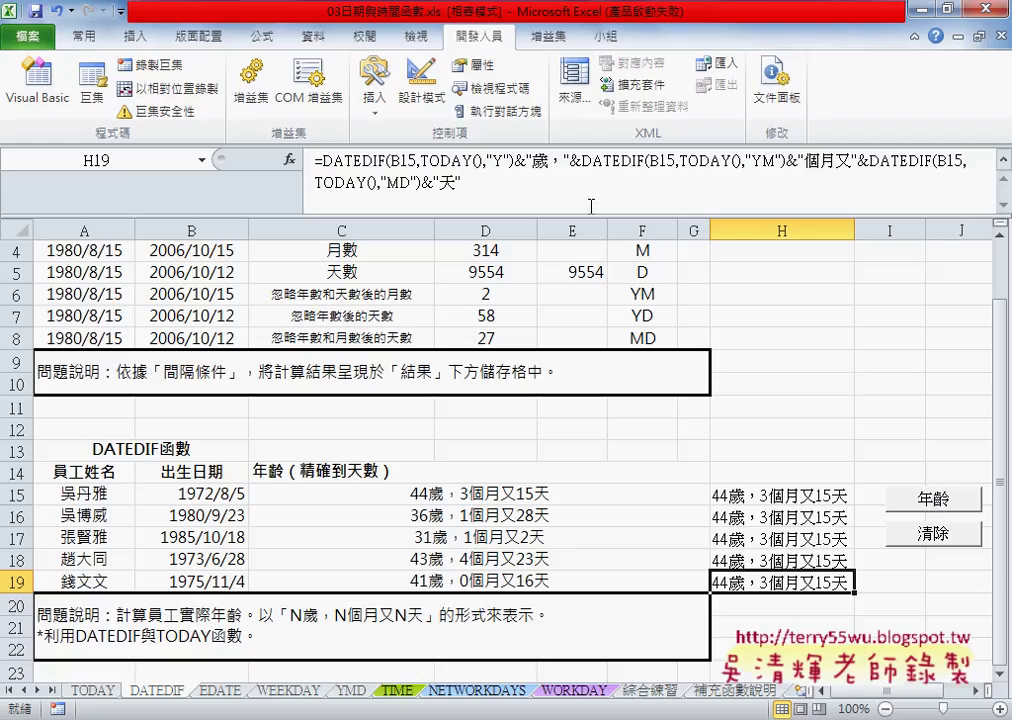
Draw a new form button and assign the 年齡 macro to it, copying the macro name.
left_click(374, 97)
left_click(414, 143)
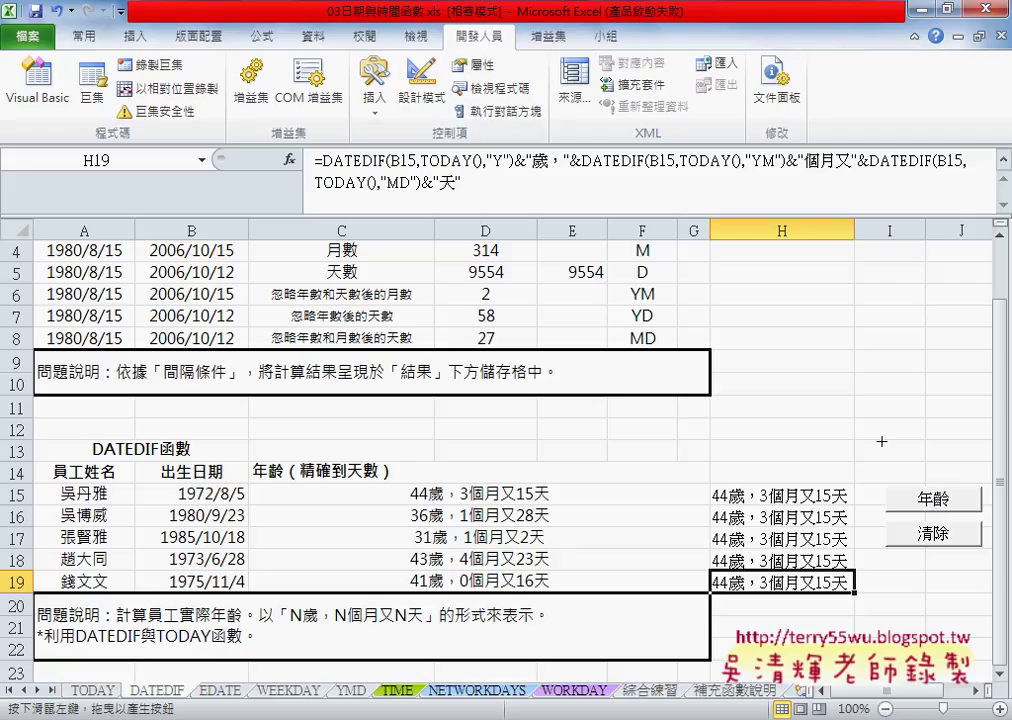
left_click_drag(880, 335, 979, 397)
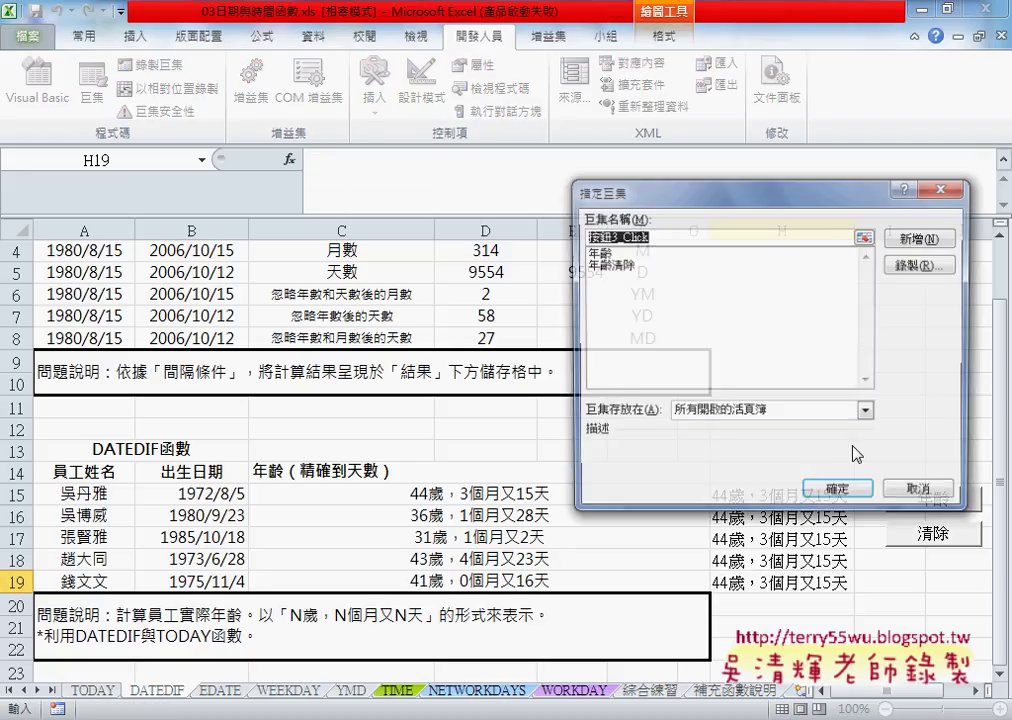
left_click(600, 253)
double_click(598, 237)
right_click(597, 237)
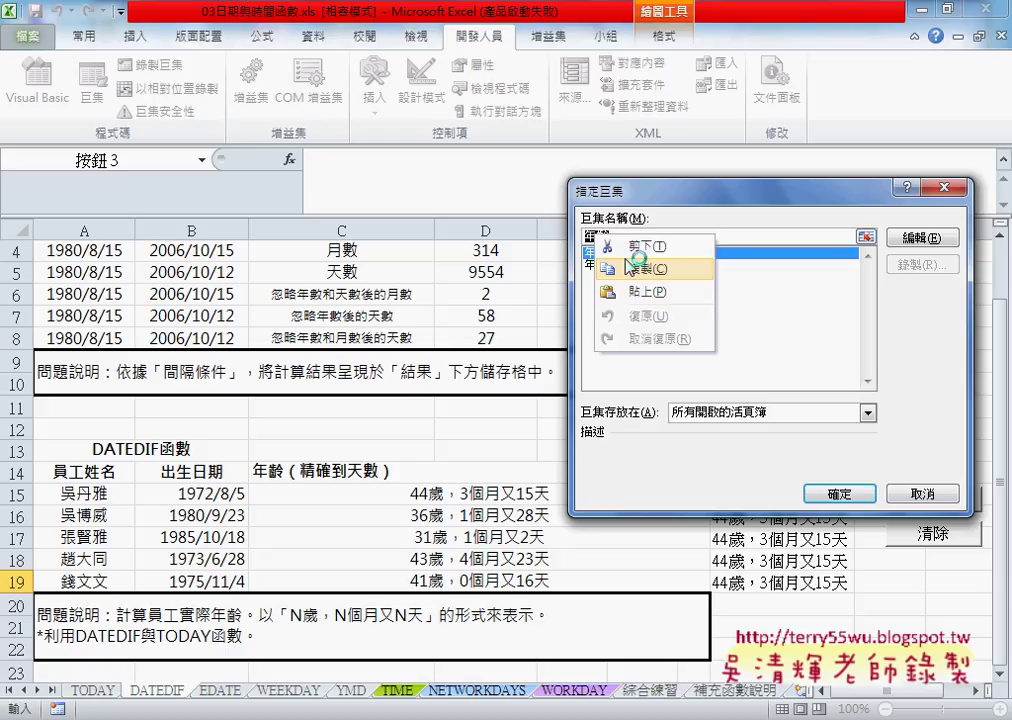
left_click(628, 268)
left_click(839, 494)
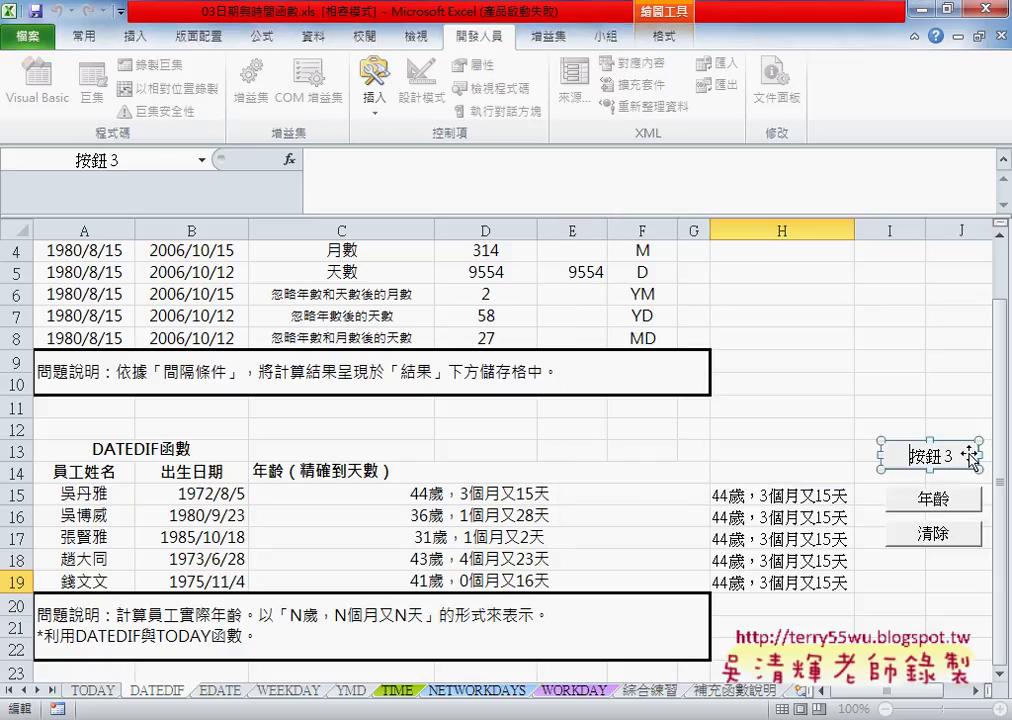
Label the button 年齡, then clear H15:H19 and run it to fill each row's age.
key("Delete")
key("Delete")
key("Delete")
key("ctrl+v")
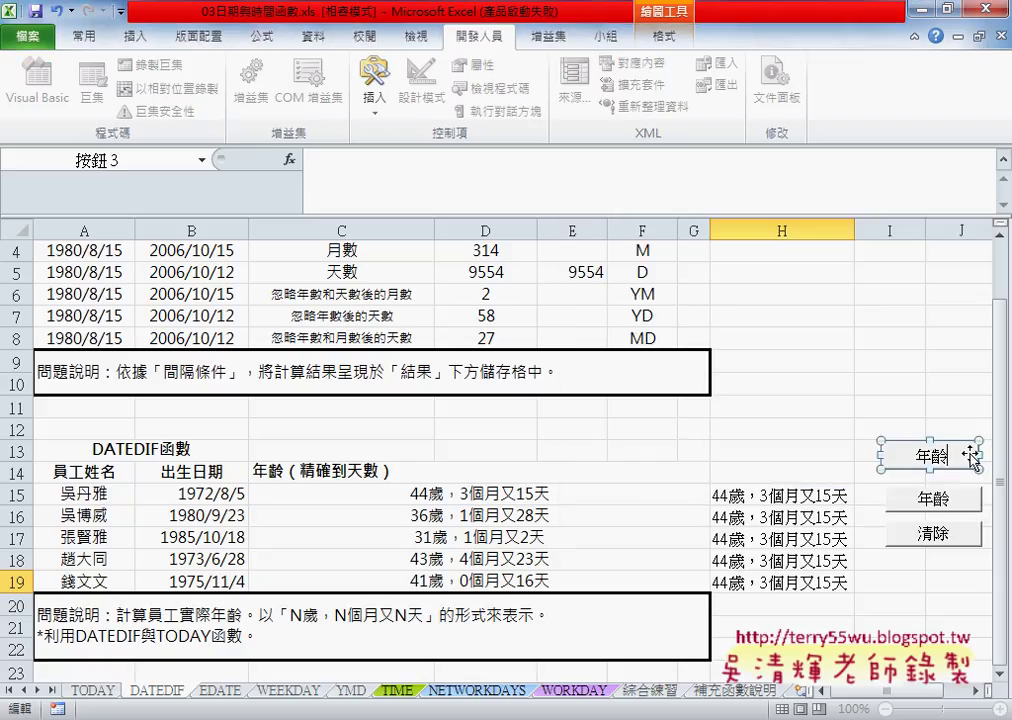
left_click(958, 383)
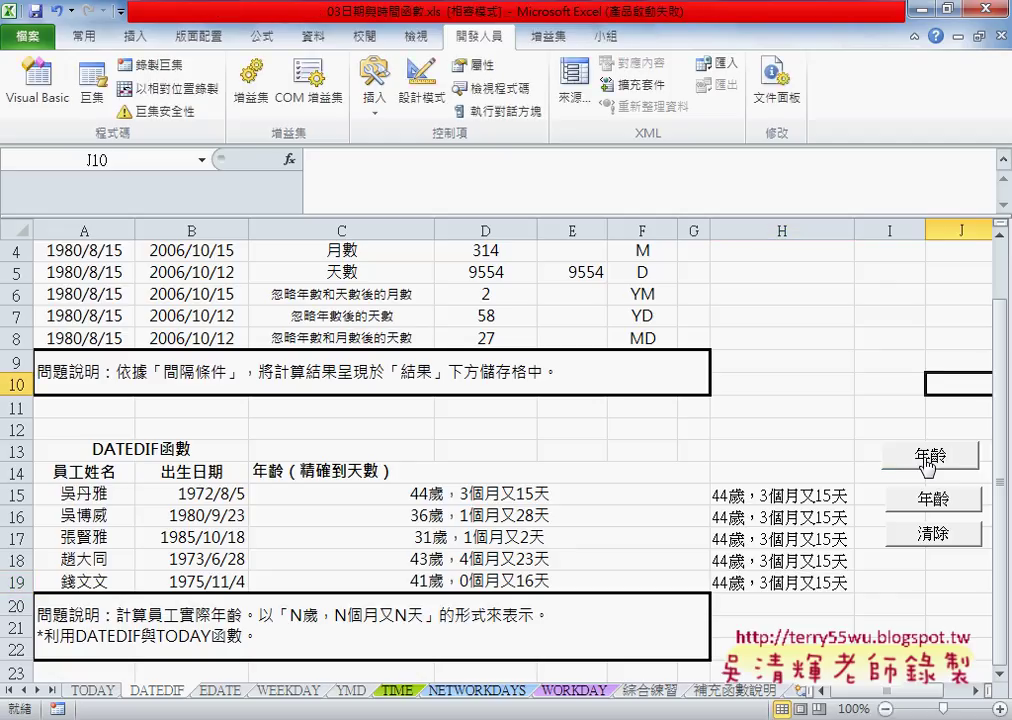
left_click(933, 533)
left_click(931, 462)
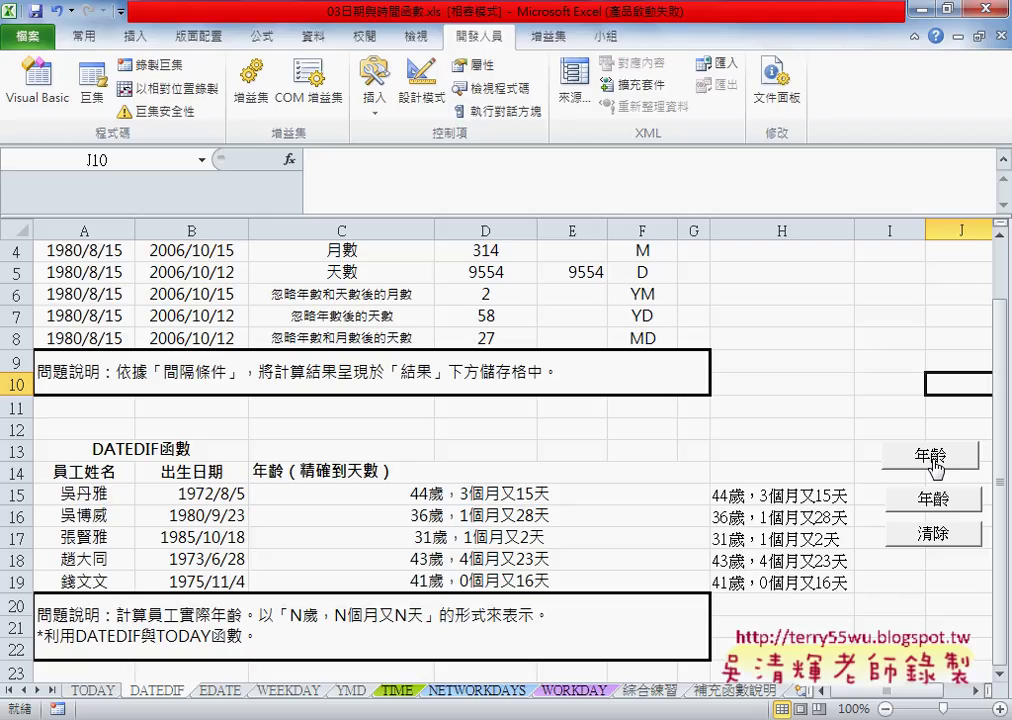
right_click(931, 462)
Open the 年齡 macro's code for editing from the button's macro assignment.
left_click(851, 627)
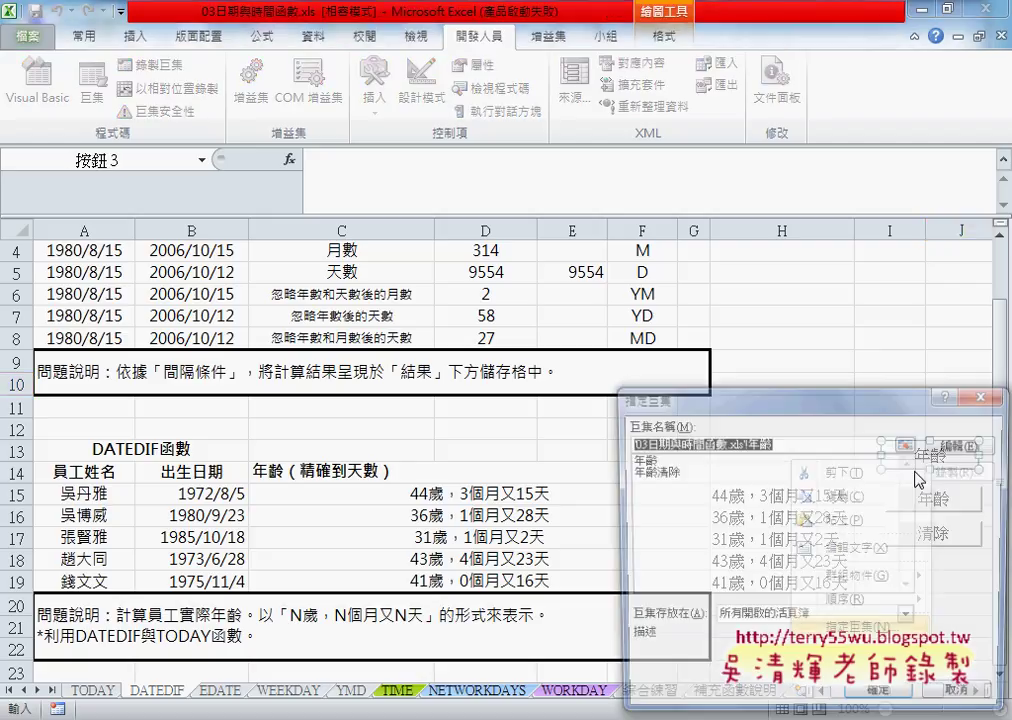
left_click(905, 495)
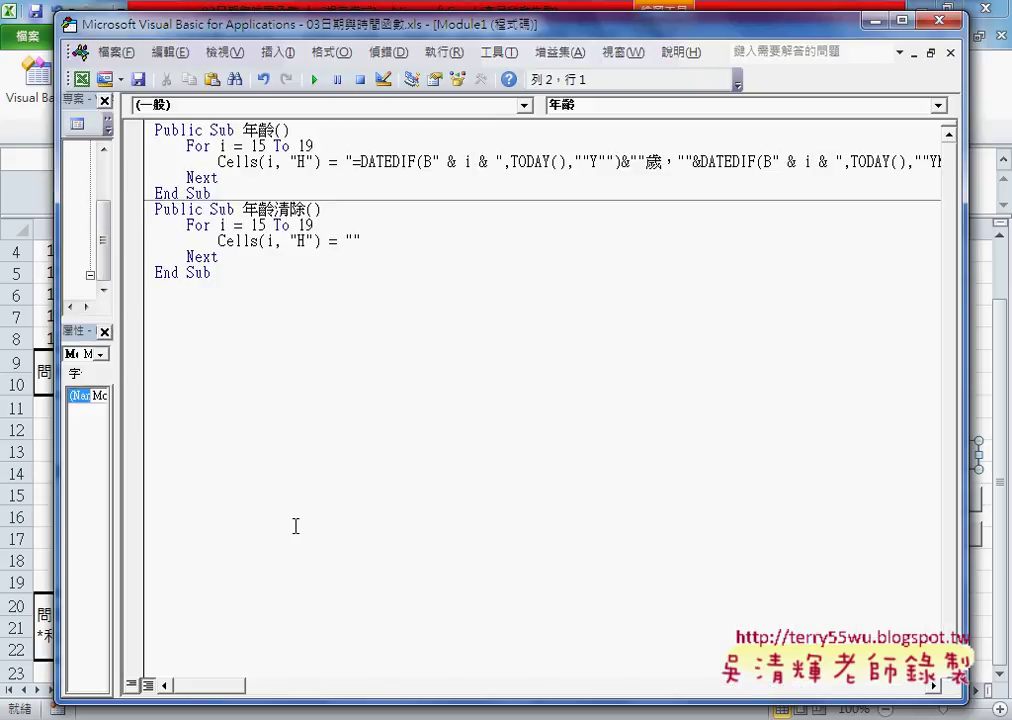
mouse_move(222, 690)
left_mouse_down()
mouse_move(285, 700)
mouse_move(215, 700)
left_mouse_up()
Break the DATEDIF formula line after the second " & i &, triggering a 必須是：運算式 compile error.
left_click(836, 161)
key("Return")
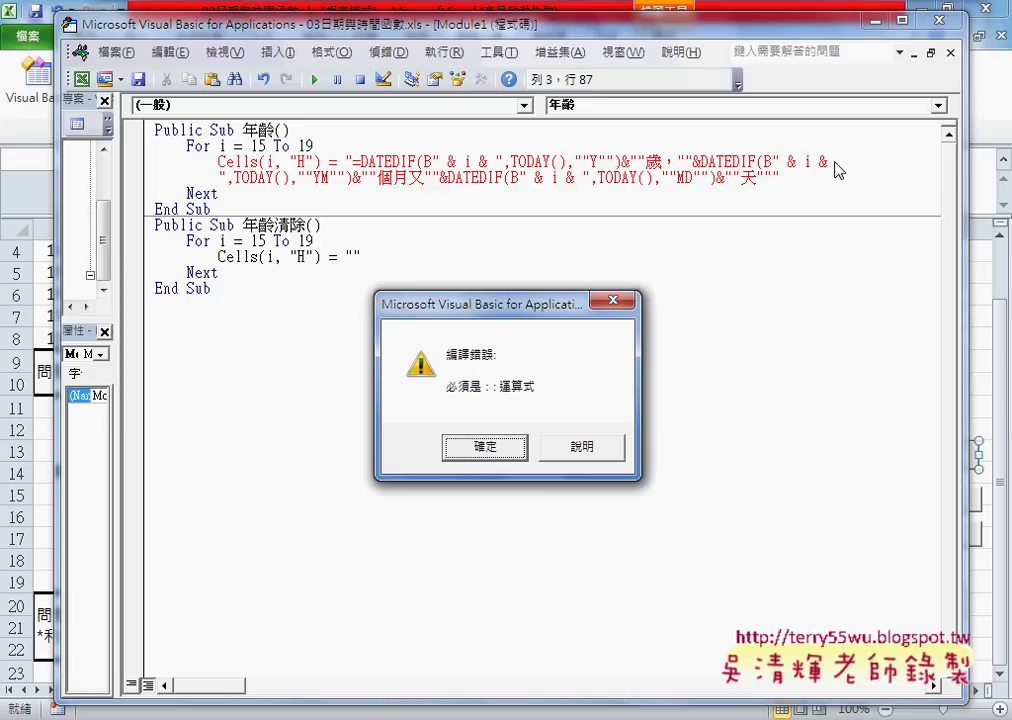
left_click(492, 443)
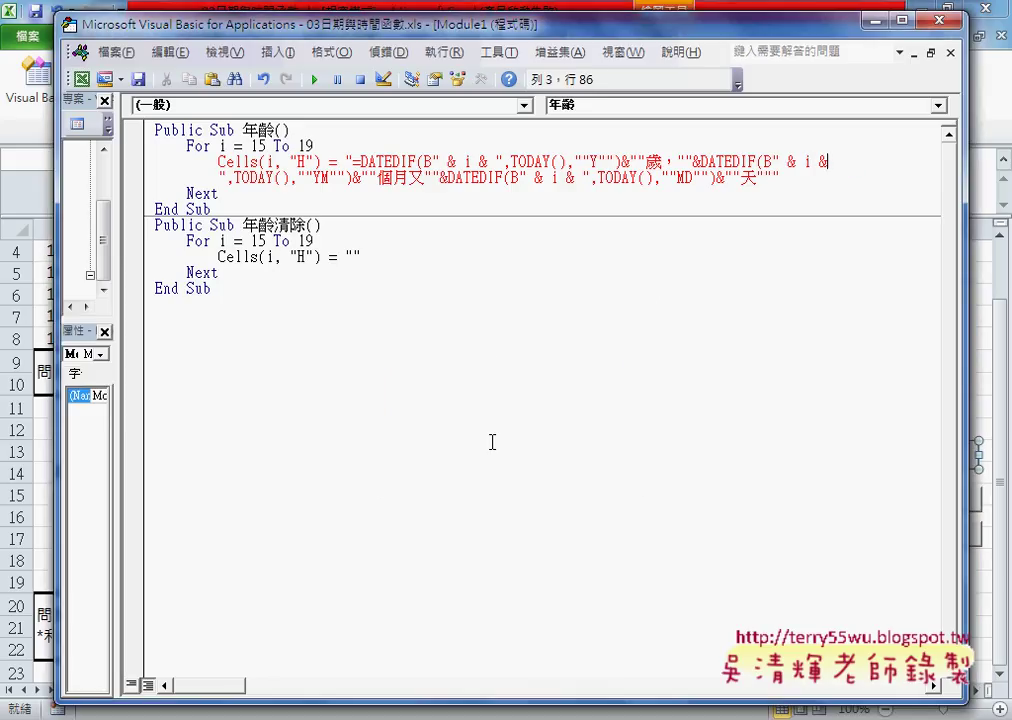
Rejoin the DATEDIF line and insert a space-underscore continuation marker after the second B" & i &.
key("Delete")
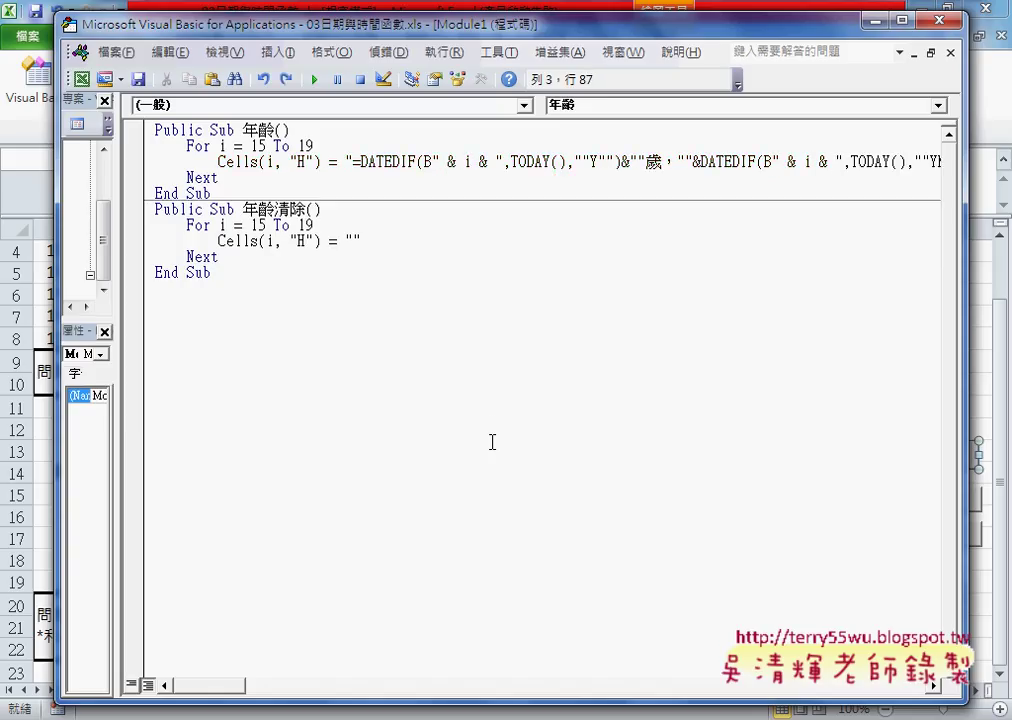
left_click_drag(433, 162, 489, 162)
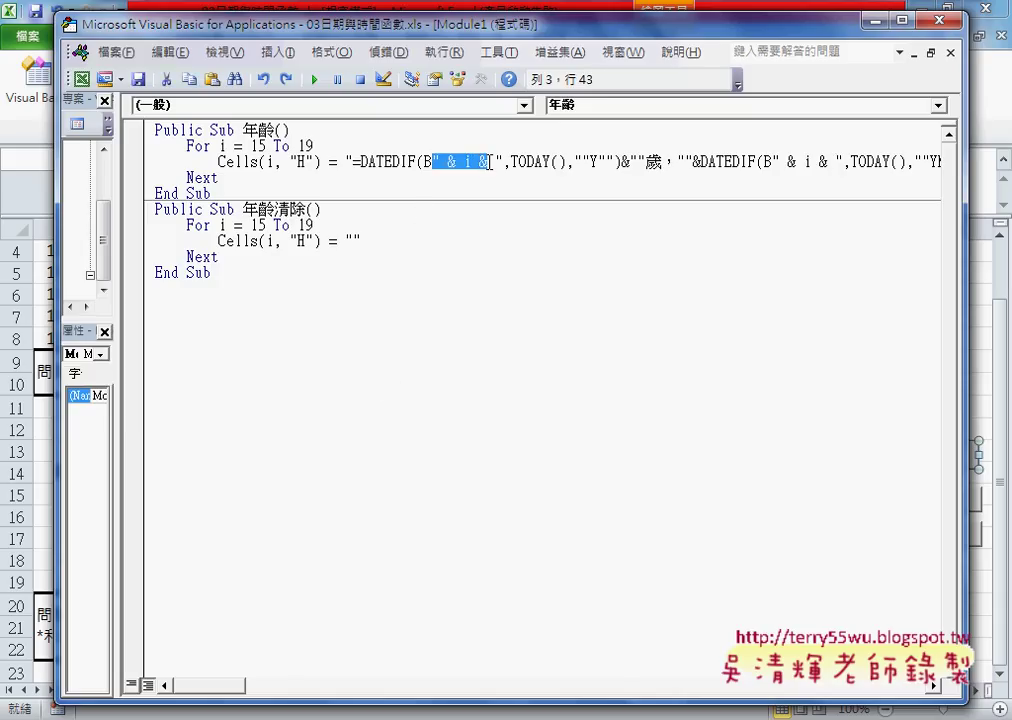
key("shift+Right")
key("shift+Right")
left_click_drag(772, 161, 843, 161)
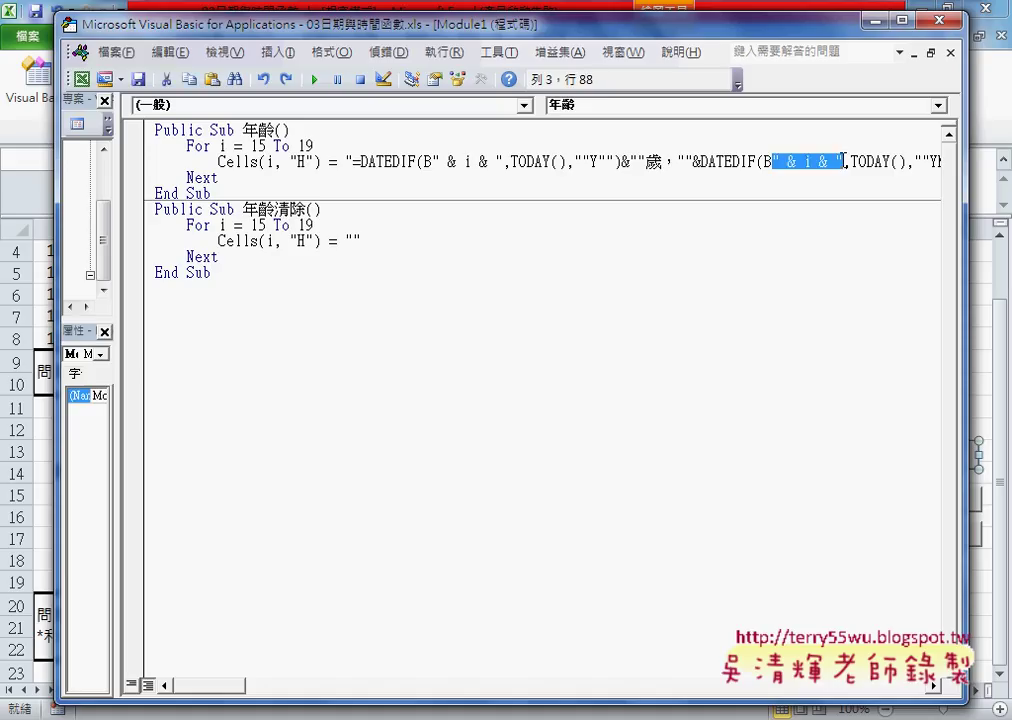
left_click(832, 161)
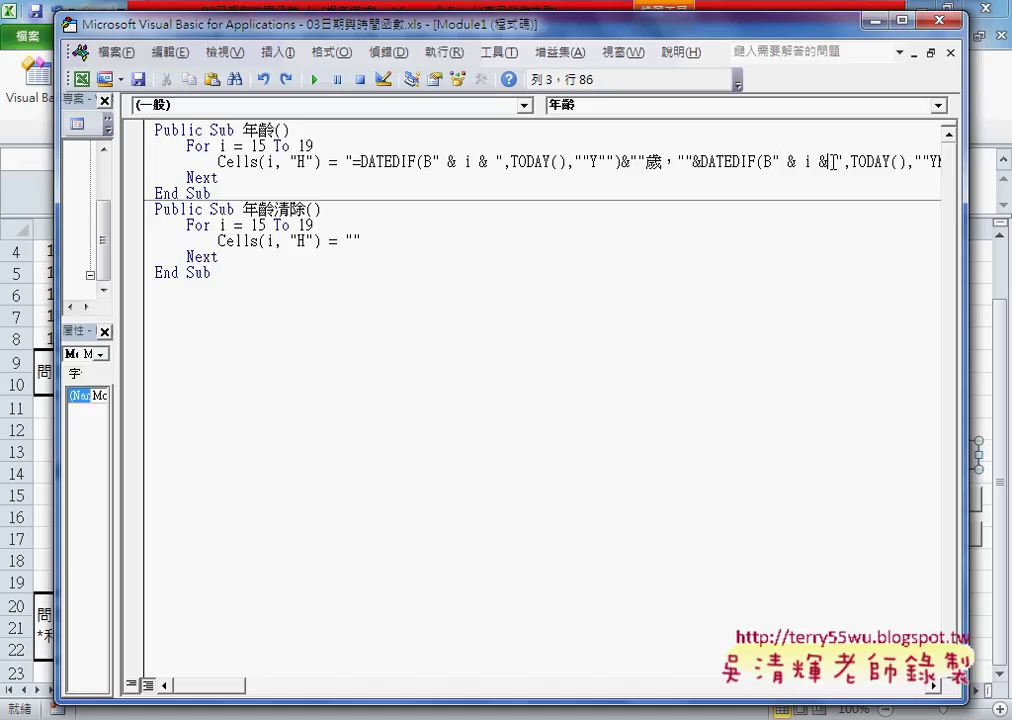
left_click_drag(832, 161, 838, 161)
type("_")
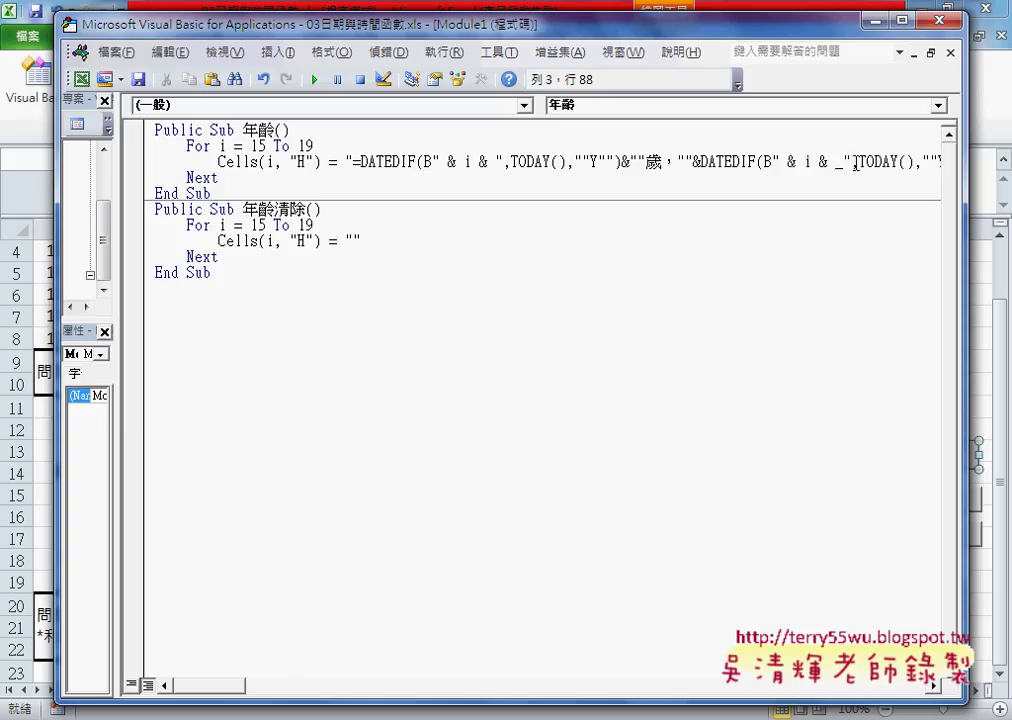
left_click_drag(842, 161, 826, 165)
left_click(833, 162)
left_click(831, 162)
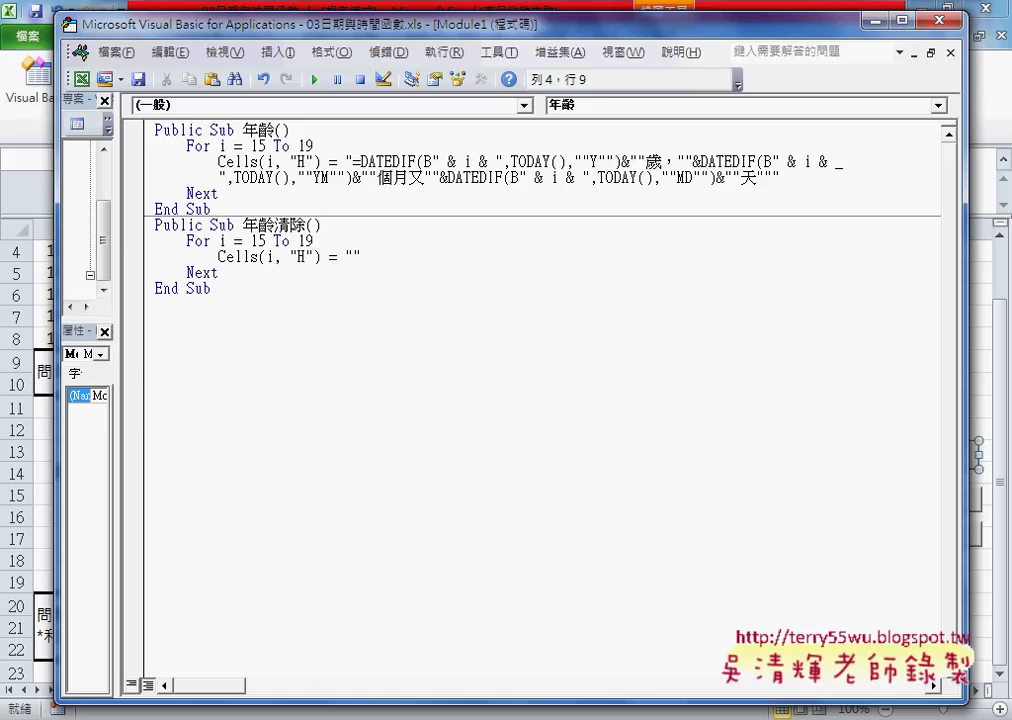
left_click(634, 457)
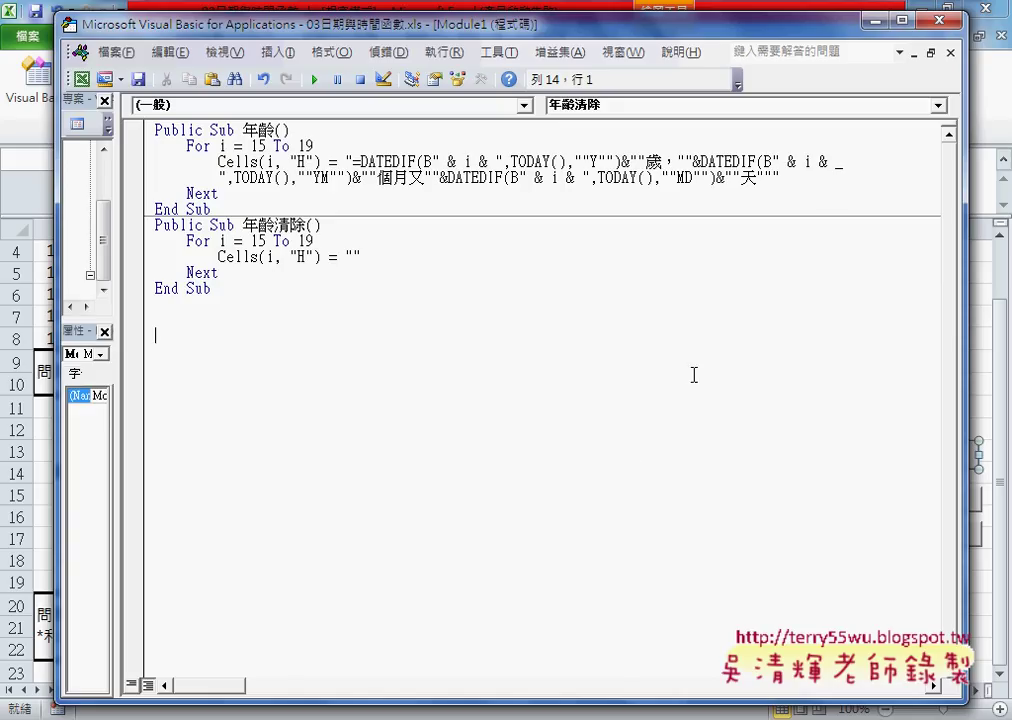
left_click_drag(832, 161, 845, 162)
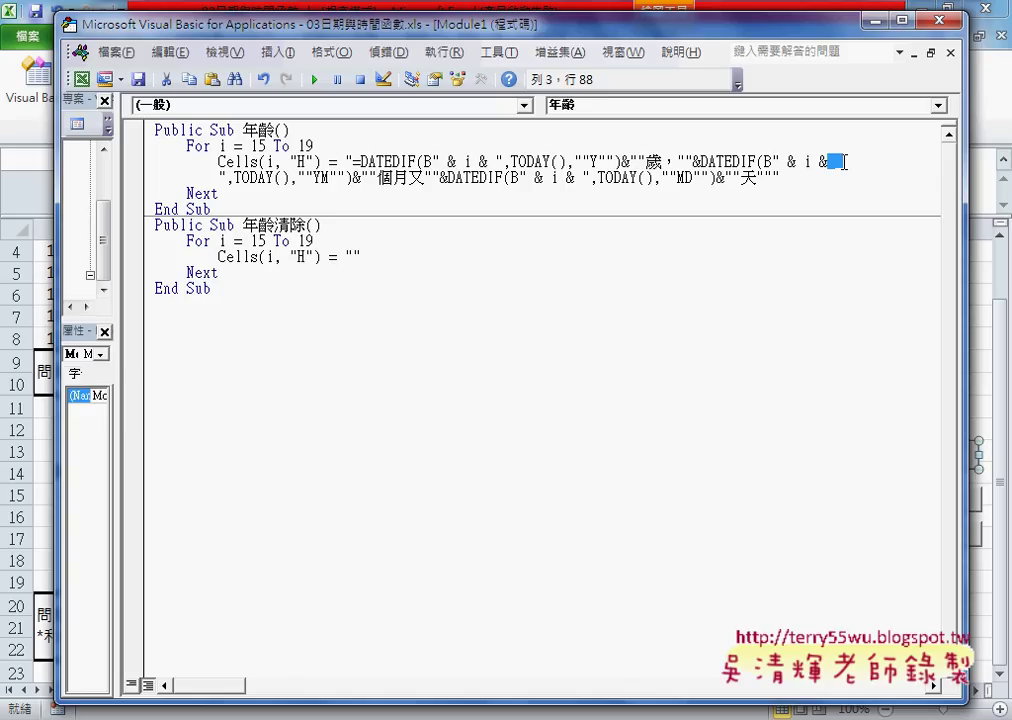
double_click(825, 162)
left_click(831, 163)
key("shift+Right")
key("Right")
key("shift+Left")
left_click_drag(848, 152, 850, 156)
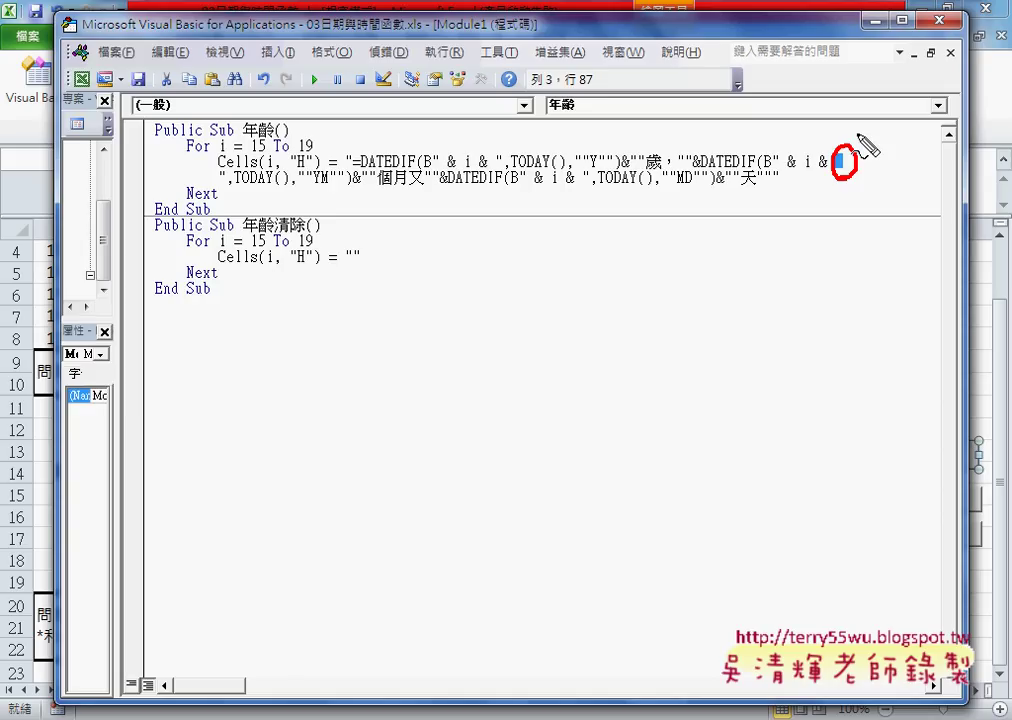
key("Escape")
type("_")
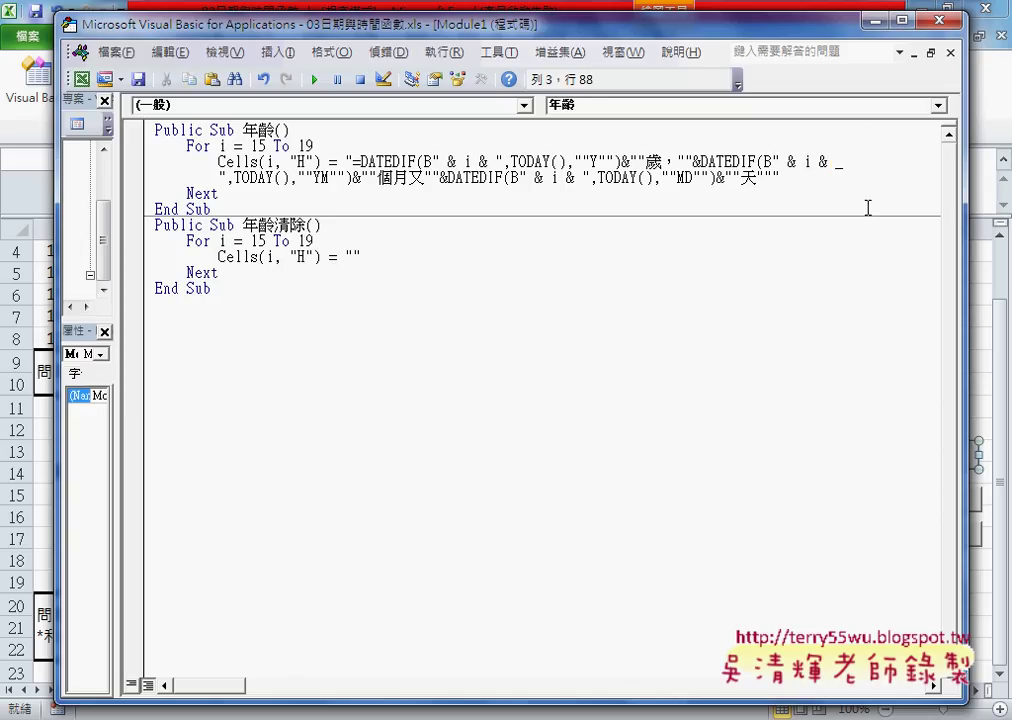